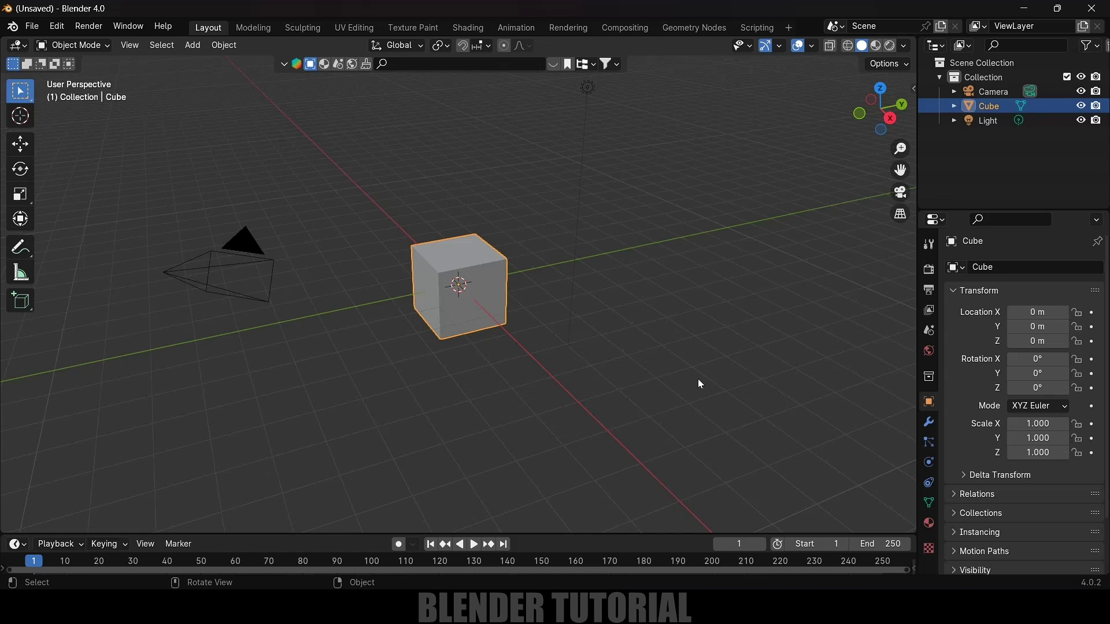
Step: Delete the default cube, camera and light to leave an empty scene
key("Delete")
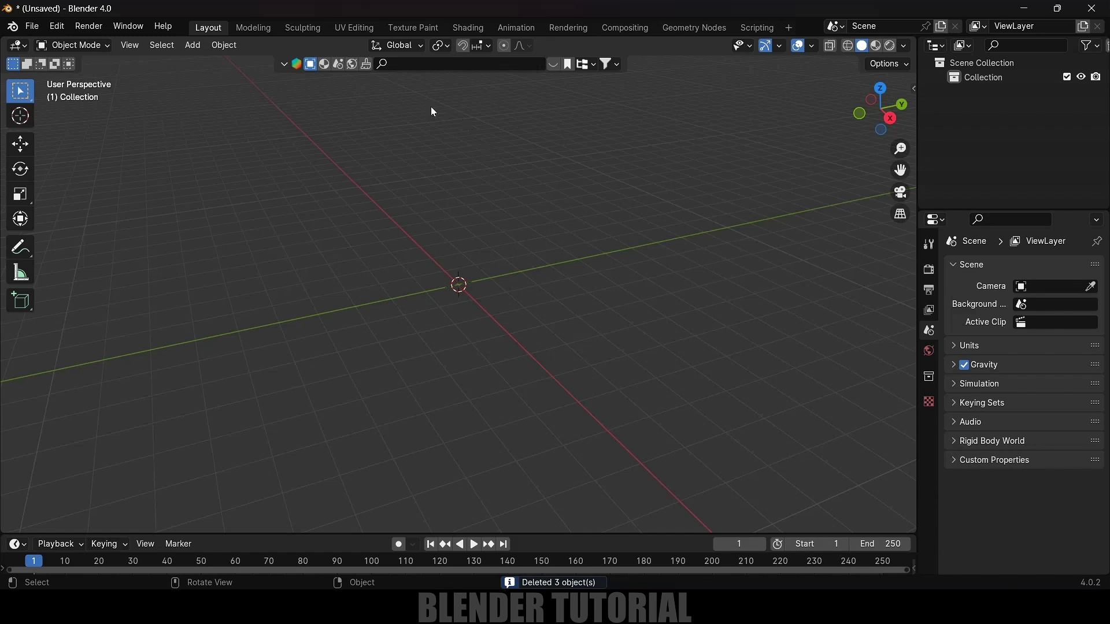
Step: Search BlenderKit for 'skull' and drag the old human skull model into the viewport
left_click(394, 68)
type("skull")
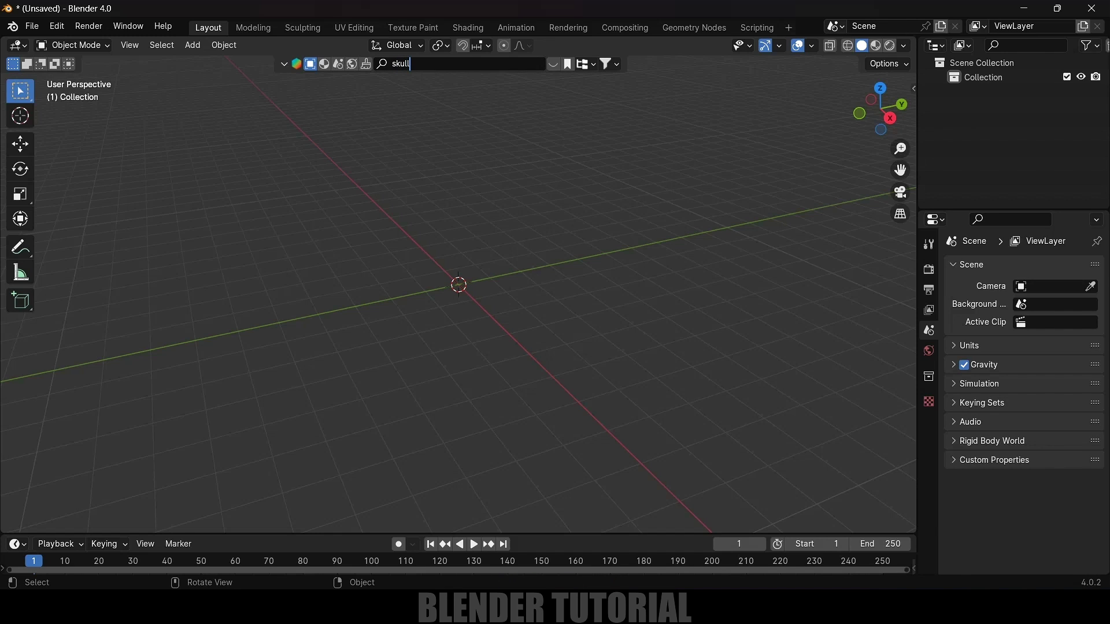
key("Return")
mouse_move(150, 136)
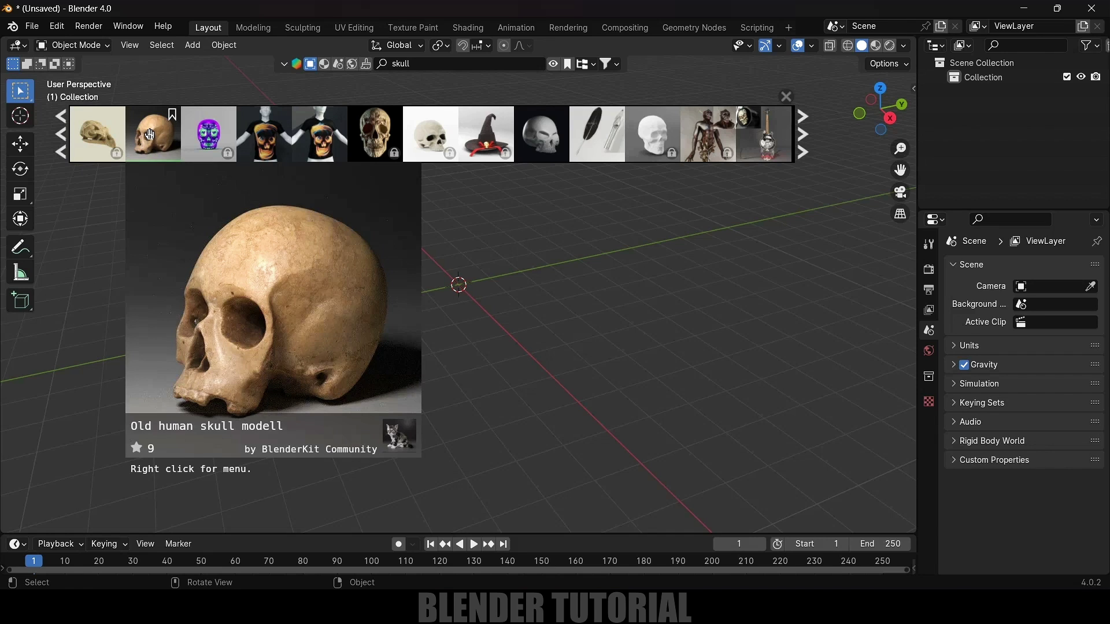
left_click_drag(149, 136, 465, 280)
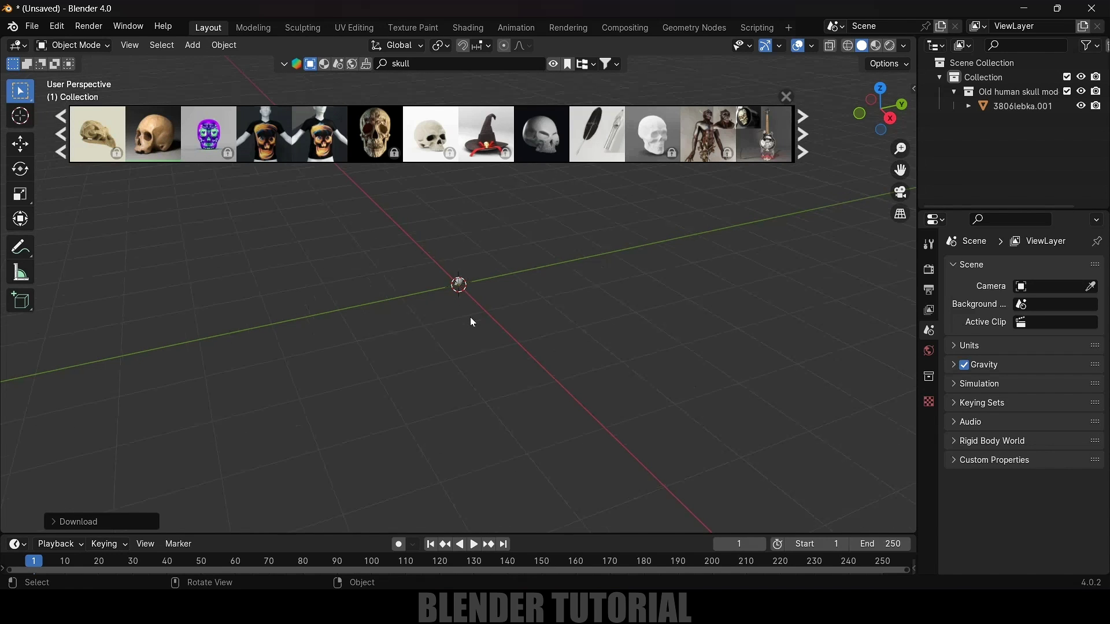
Step: Scale the skull up to about 14.47 and close the asset bar
left_click_drag(386, 246, 519, 352)
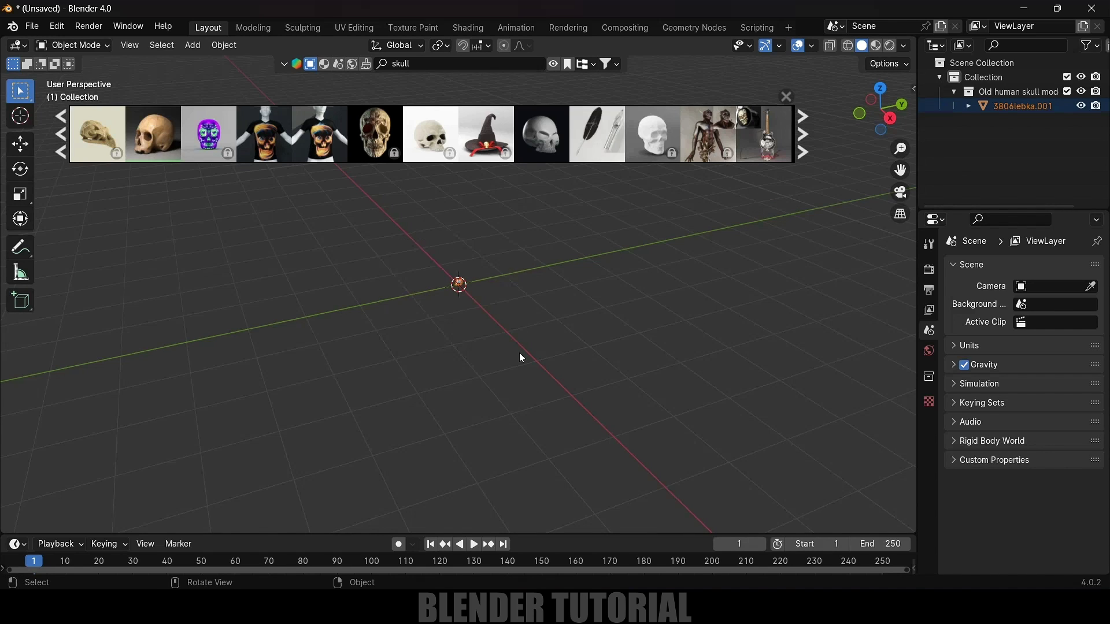
key("s")
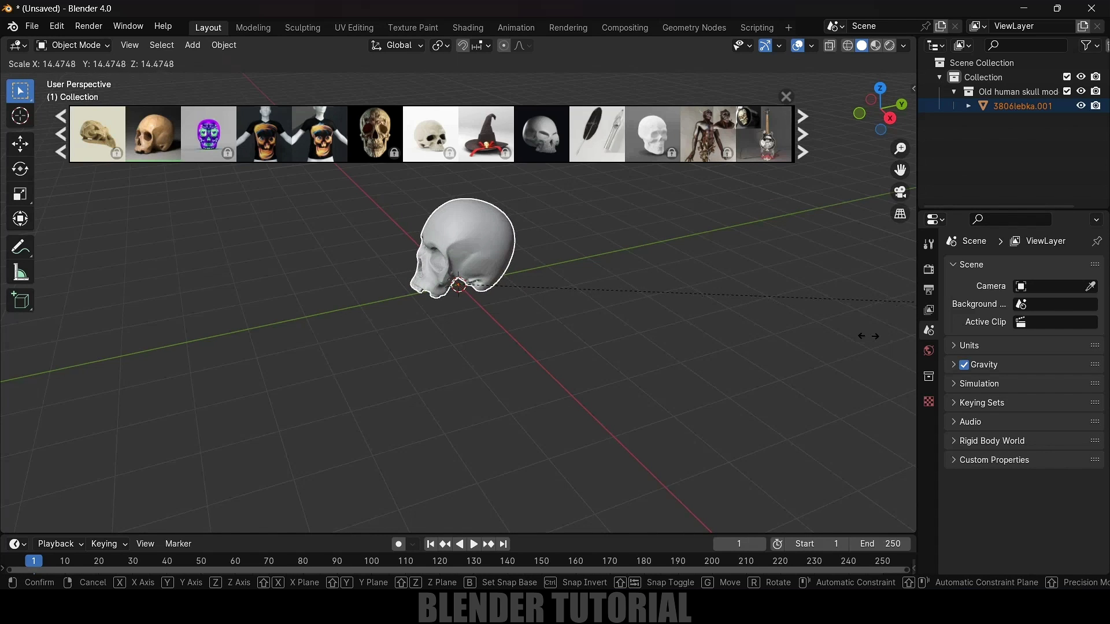
left_click(869, 340)
left_click(787, 94)
left_click(519, 386)
middle_click_drag(519, 386, 574, 195)
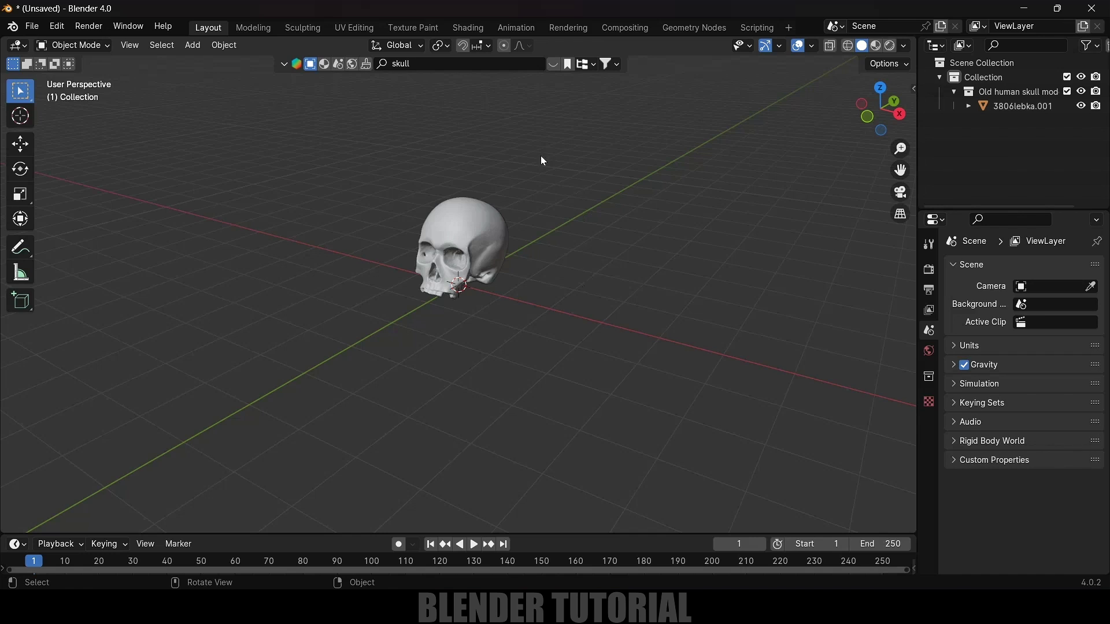
Step: Add a mesh plane and scale it to about 4.046
left_click(194, 48)
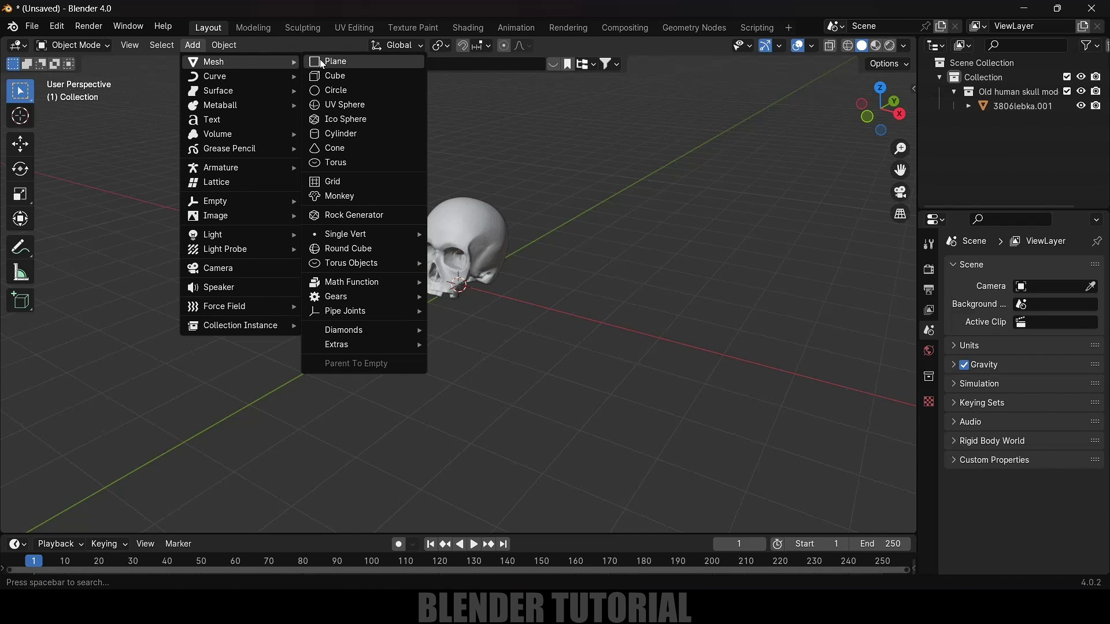
left_click(320, 59)
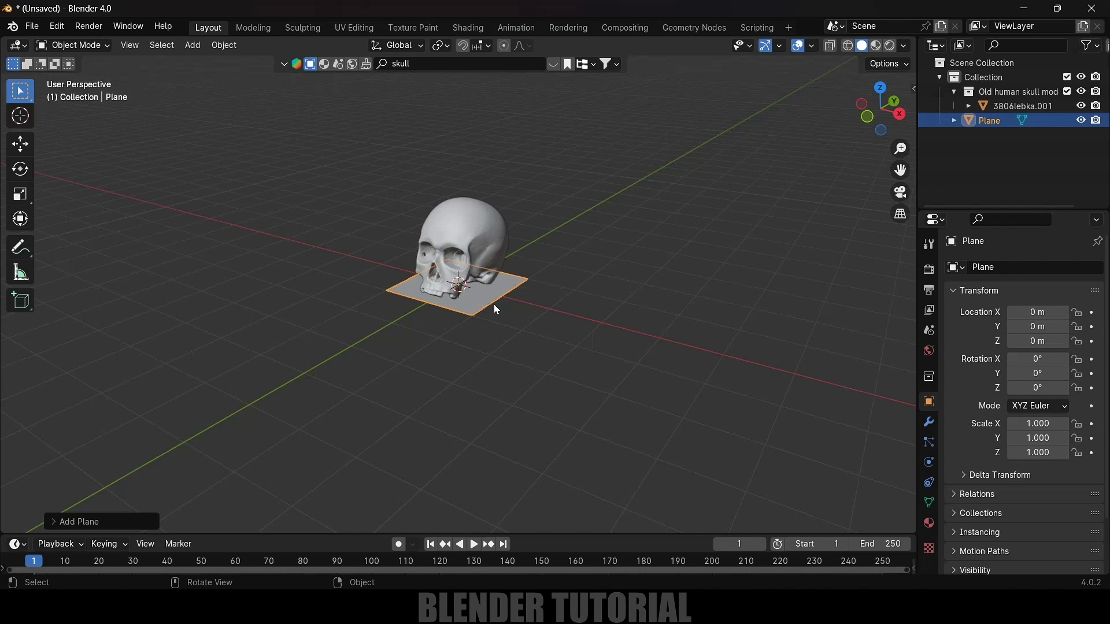
key("s")
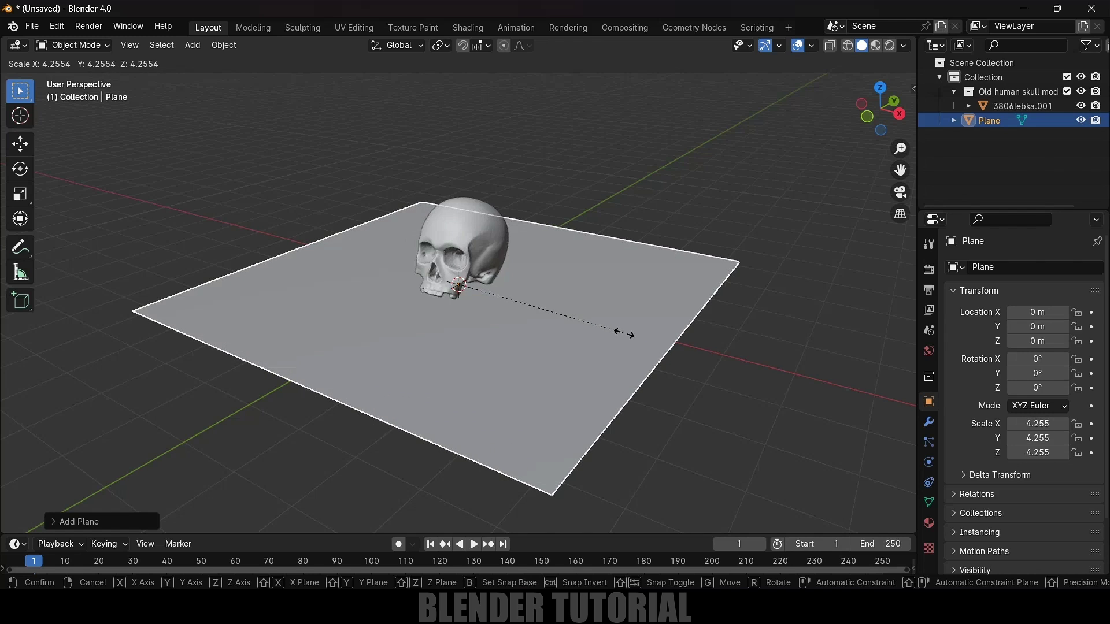
left_click(617, 337)
middle_click_drag(615, 332, 539, 352)
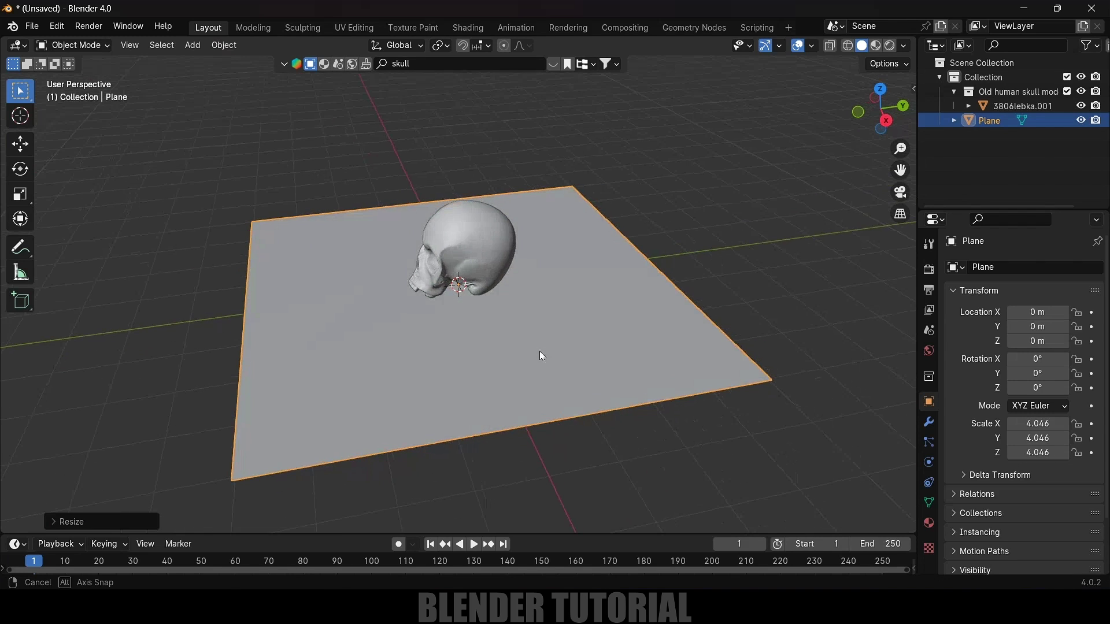
Step: Move the plane along Y and raise it to Z 1.8097 m above the skull
key("KP_7")
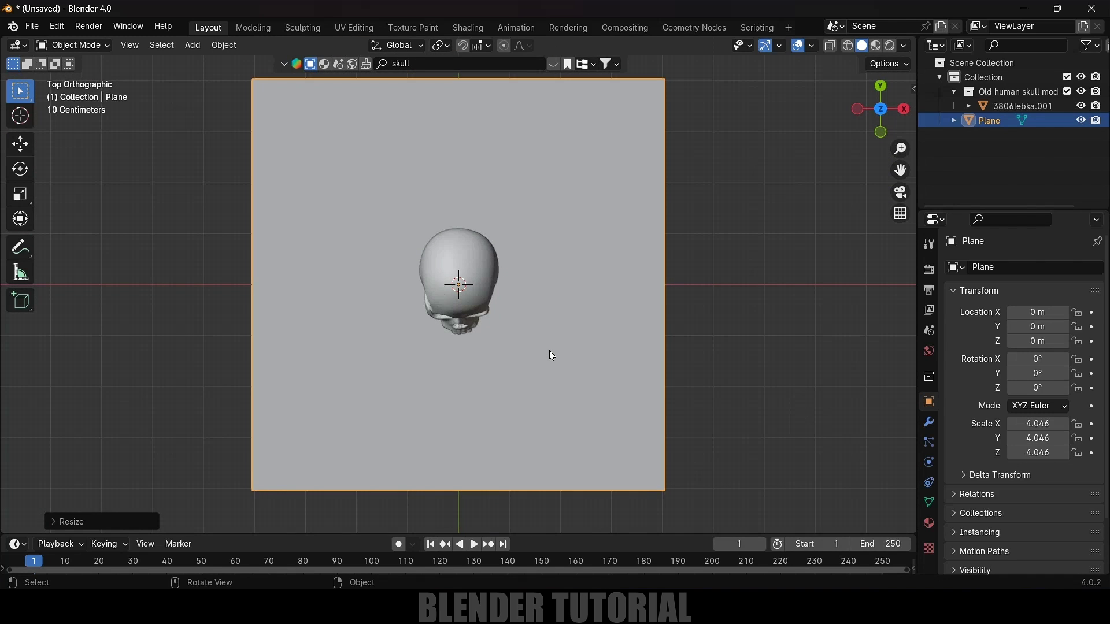
left_click(20, 145)
left_click_drag(464, 231, 464, 310)
middle_click_drag(662, 362, 414, 237)
left_click_drag(373, 255, 373, 139)
middle_click_drag(373, 139, 560, 269)
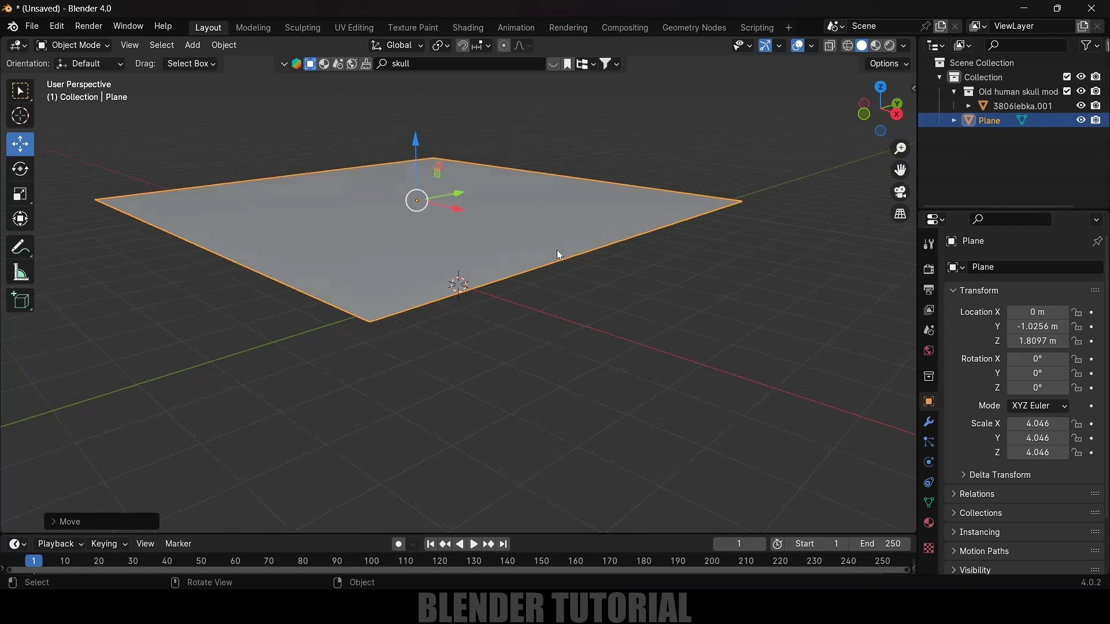
Step: Apply the plane's scale so it reads 1.000
left_click(224, 45)
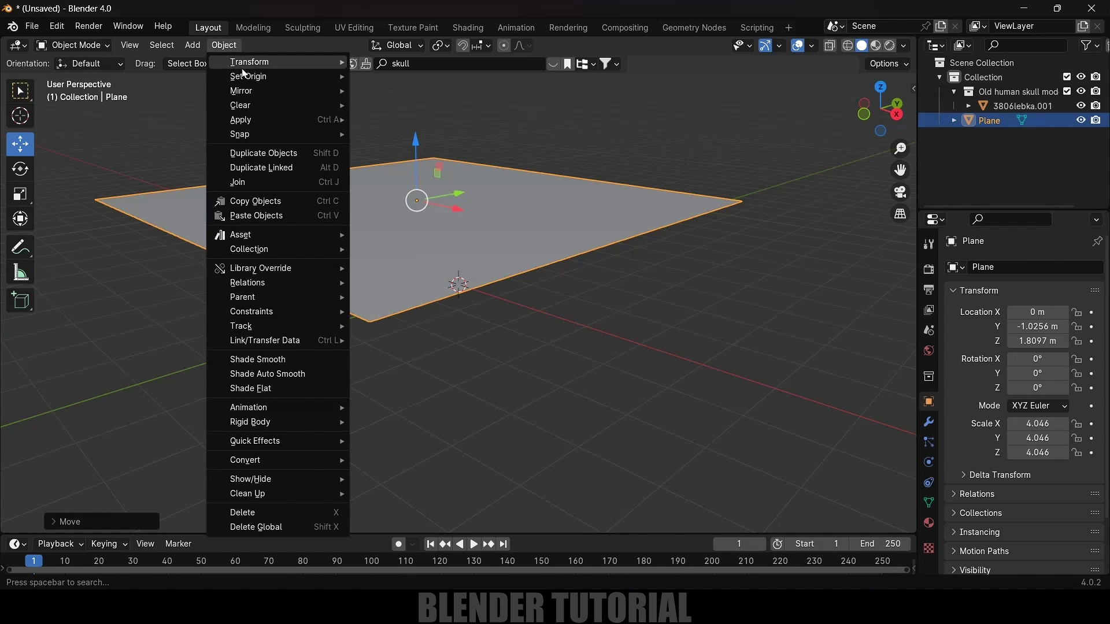
mouse_move(250, 120)
left_click(413, 149)
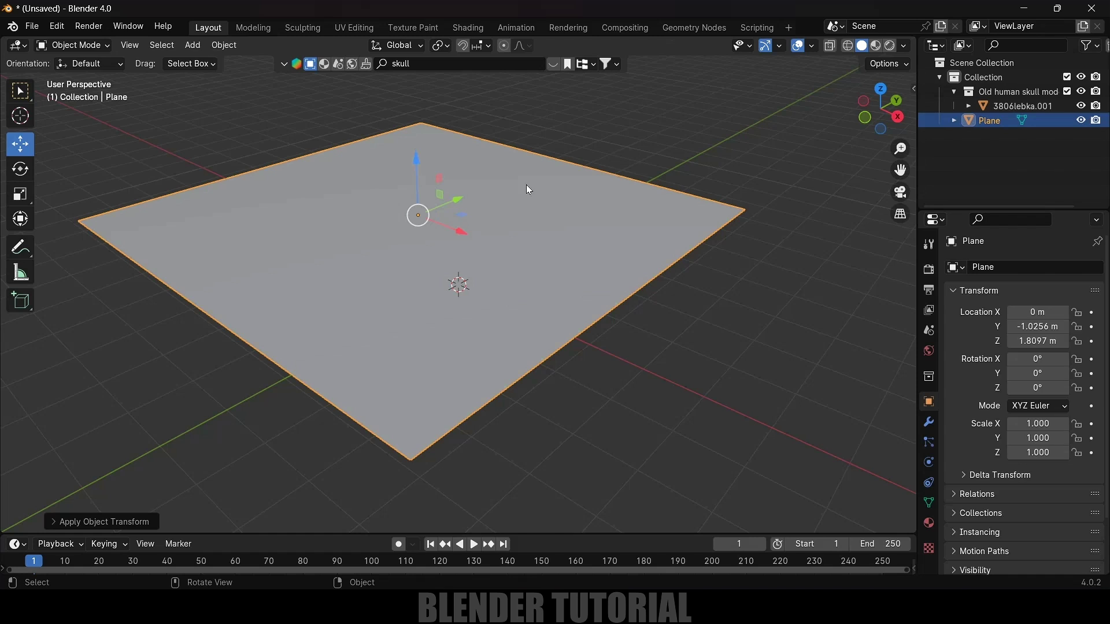
Step: Subdivide the plane in Edit Mode with 75 cuts, then return to Object Mode
left_click(68, 46)
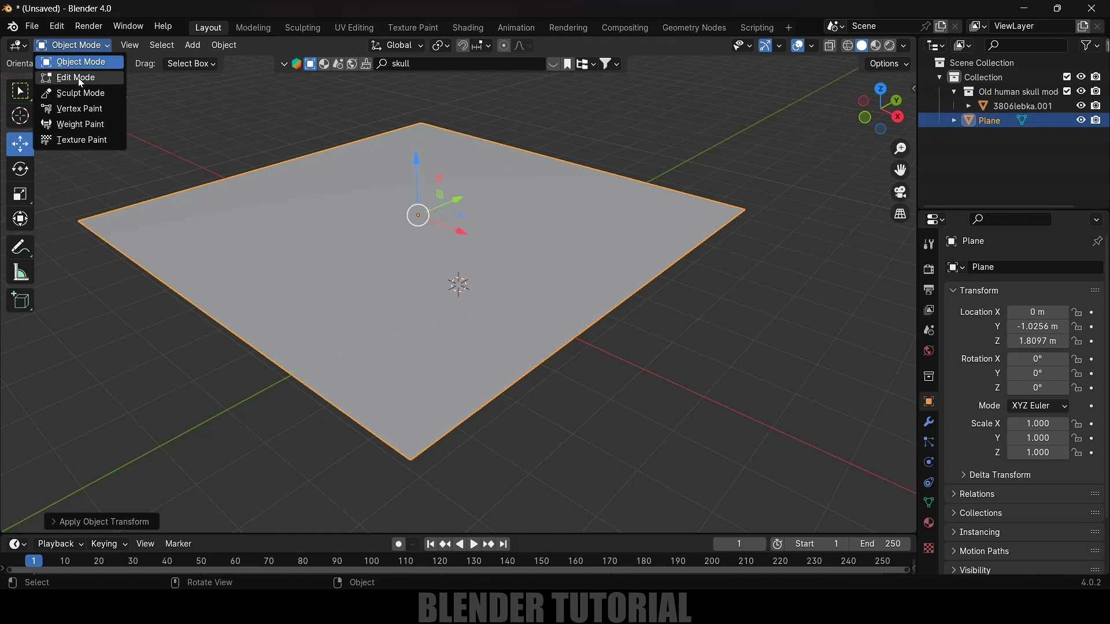
left_click(78, 78)
right_click(449, 154)
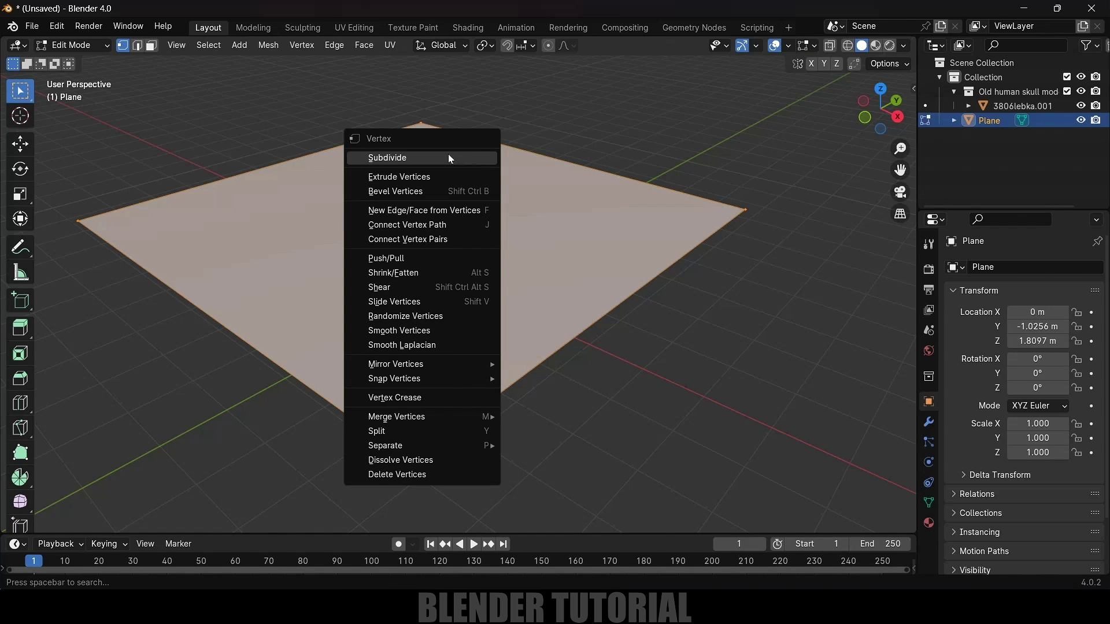
left_click(449, 154)
left_click(51, 523)
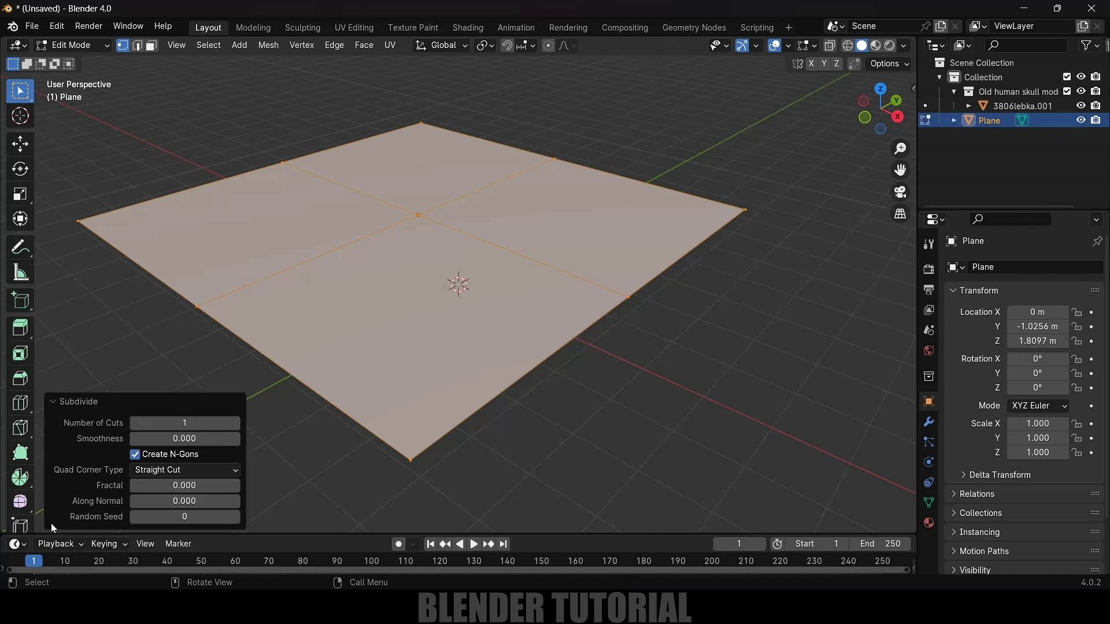
left_click(184, 423)
type("75")
key("Return")
left_click(72, 45)
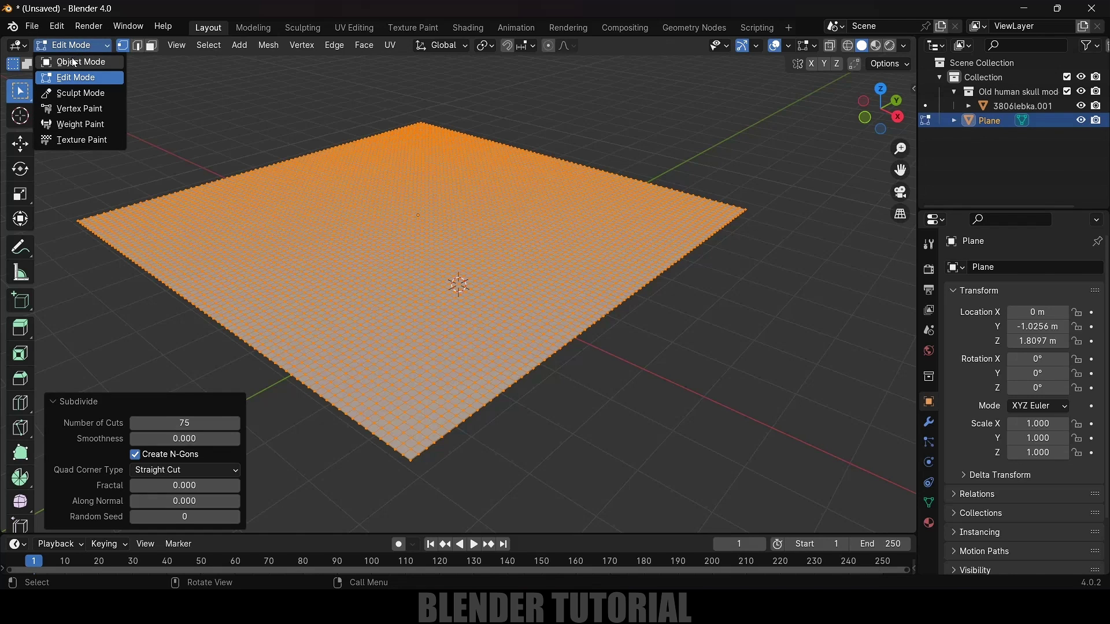
left_click(74, 62)
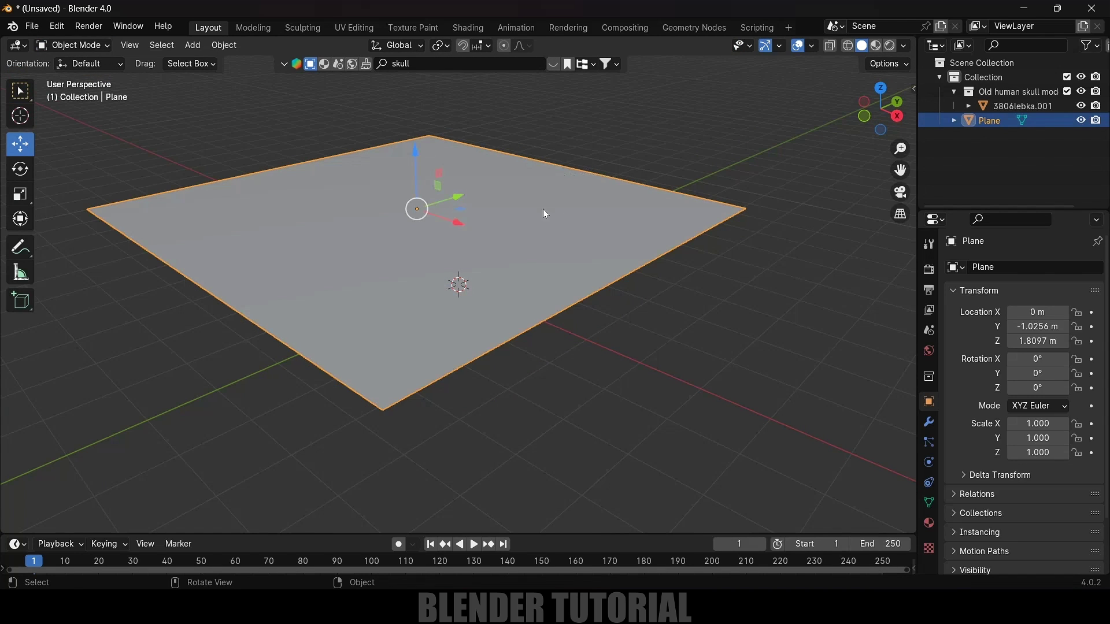
Step: Add Cloth physics to the plane and apply the Silk preset
left_click(668, 155)
left_click(606, 197)
left_click(929, 462)
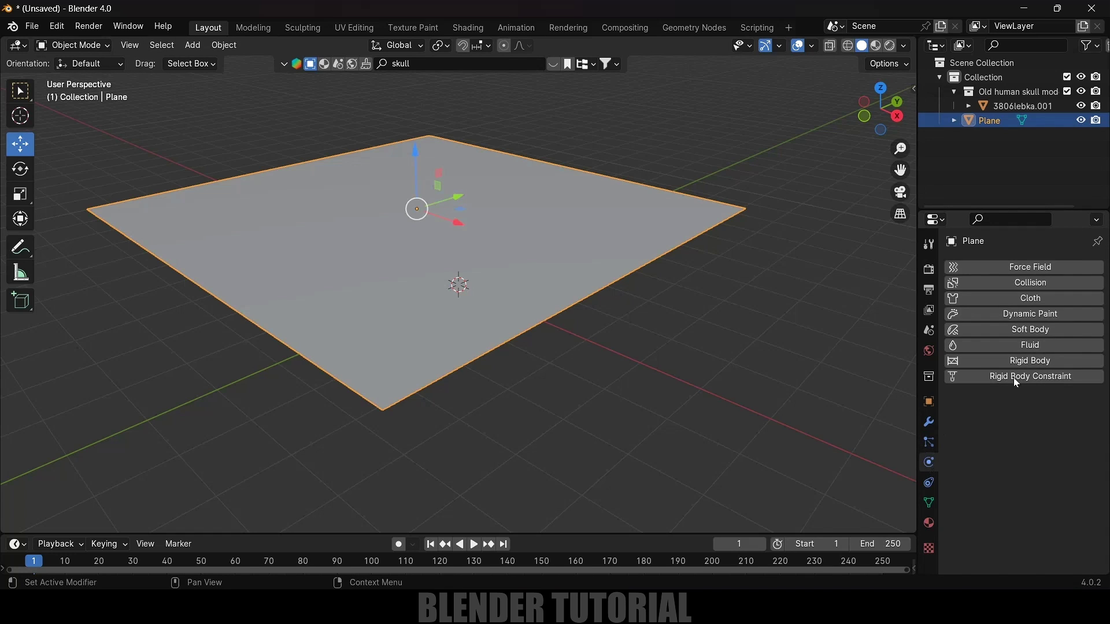
left_click(1022, 301)
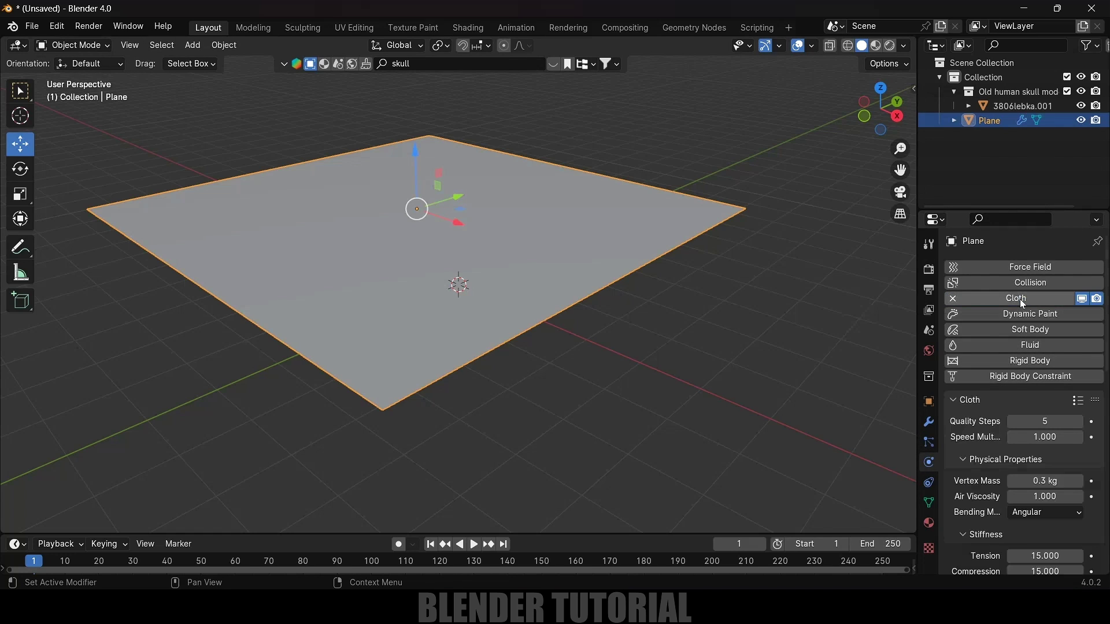
left_click(1080, 401)
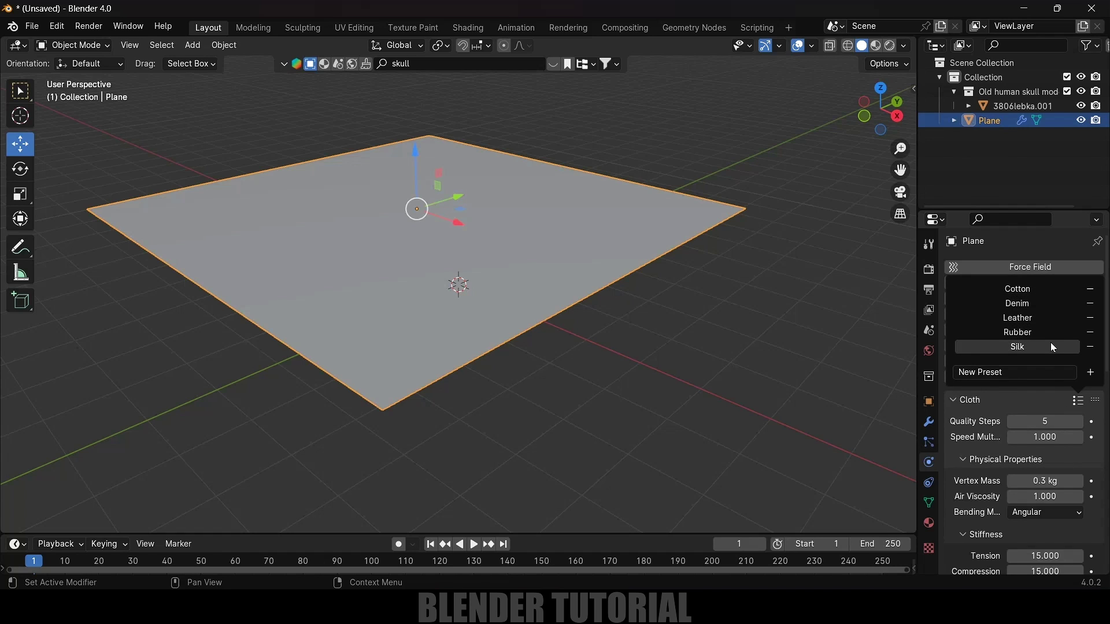
left_click(1026, 345)
Step: Play the cloth simulation to test the fall, then rewind to frame 1
key("space")
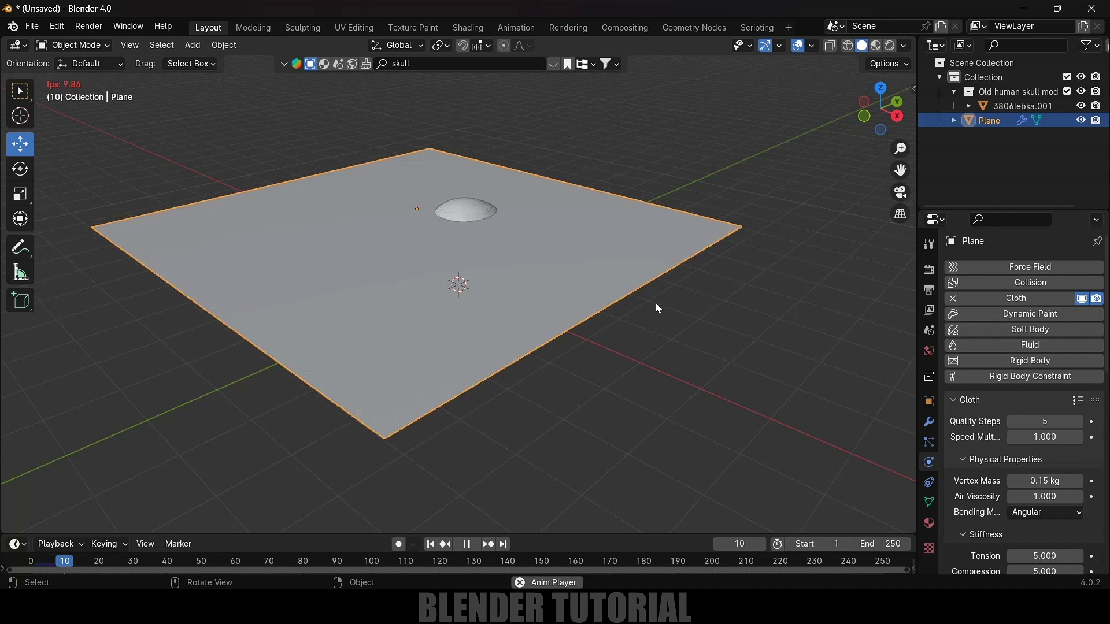
key("space")
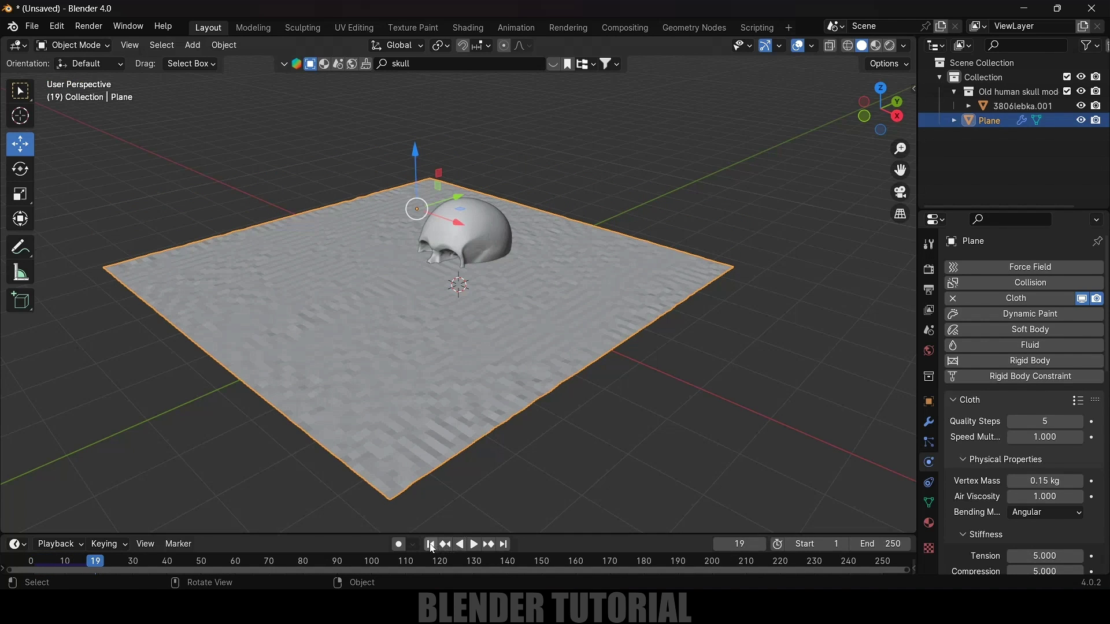
left_click(430, 544)
middle_click_drag(575, 382, 564, 338)
Step: Give the skull Collision physics and replay the simulation to see the silk drape over it
left_click(480, 250)
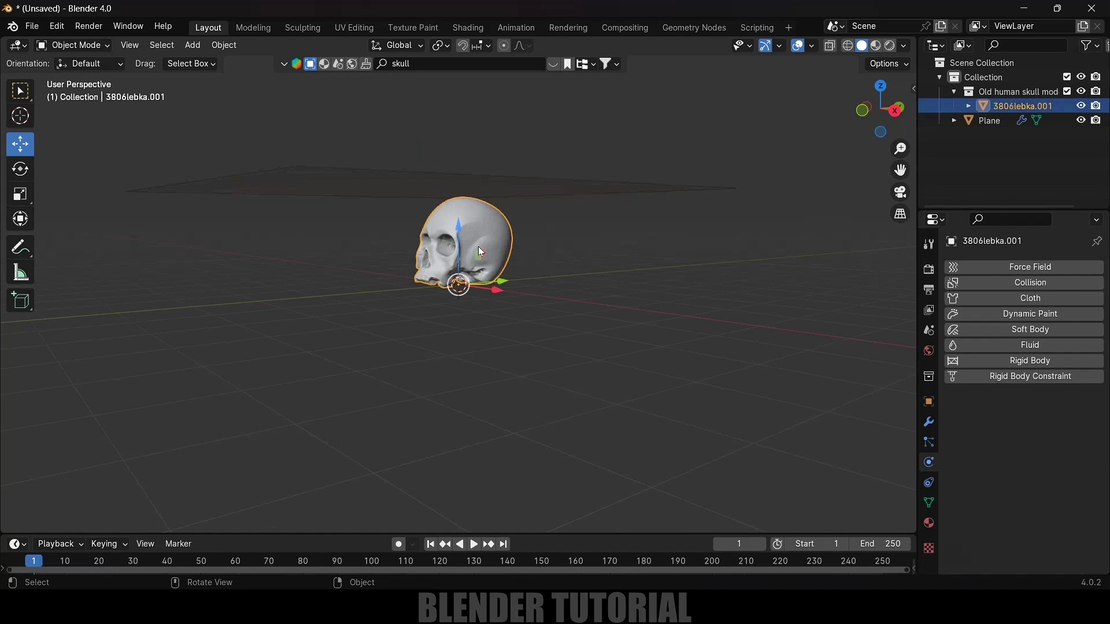
left_click(1030, 284)
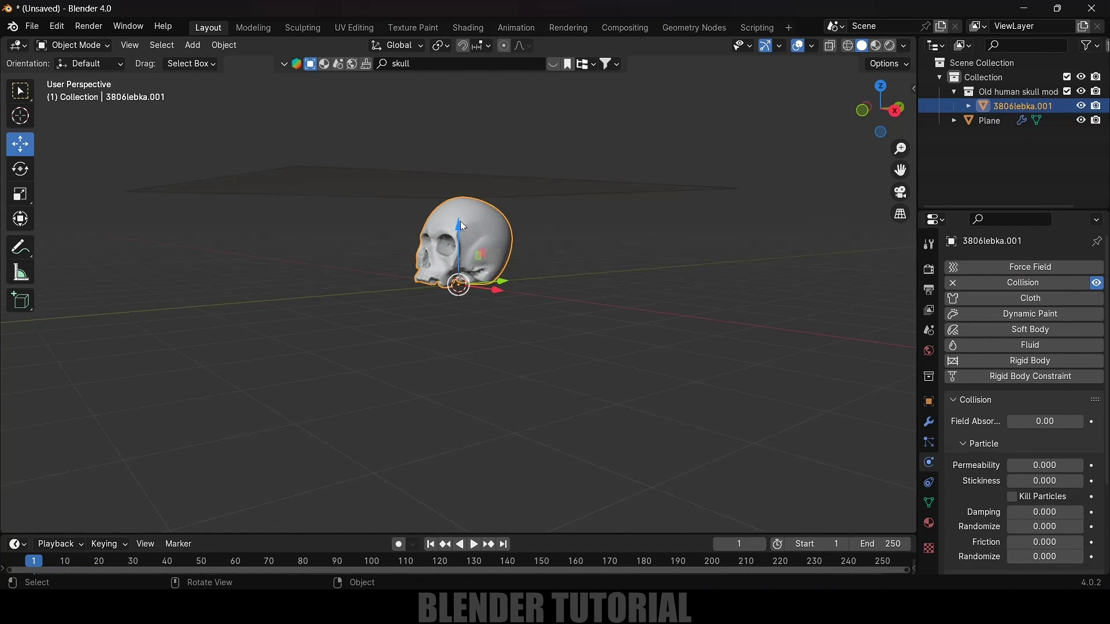
middle_click_drag(541, 297, 534, 315)
key("space")
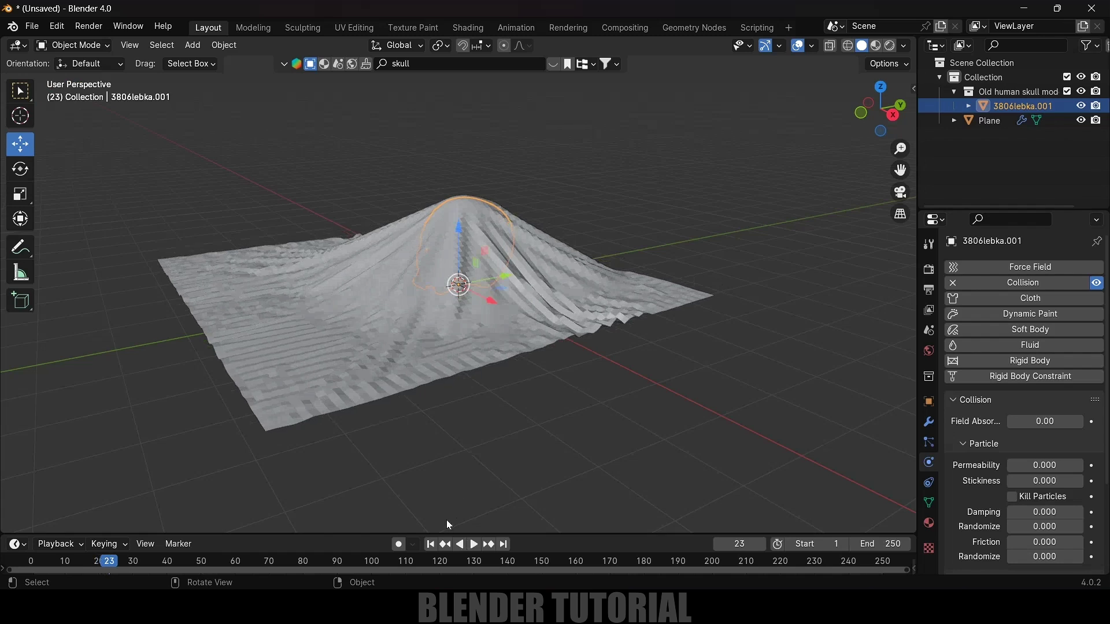
key("Escape")
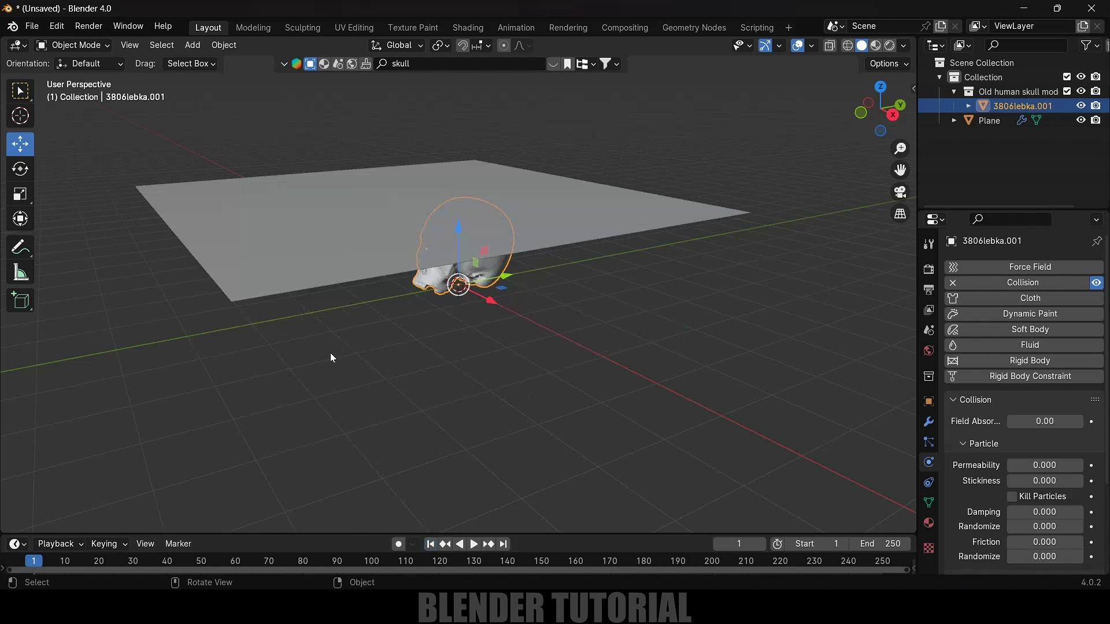
left_click(314, 271)
Step: Turn on Self Collisions in the cloth's Collisions settings (friction 5.000, distance 0.015 m)
scroll(951, 477, "down", 8)
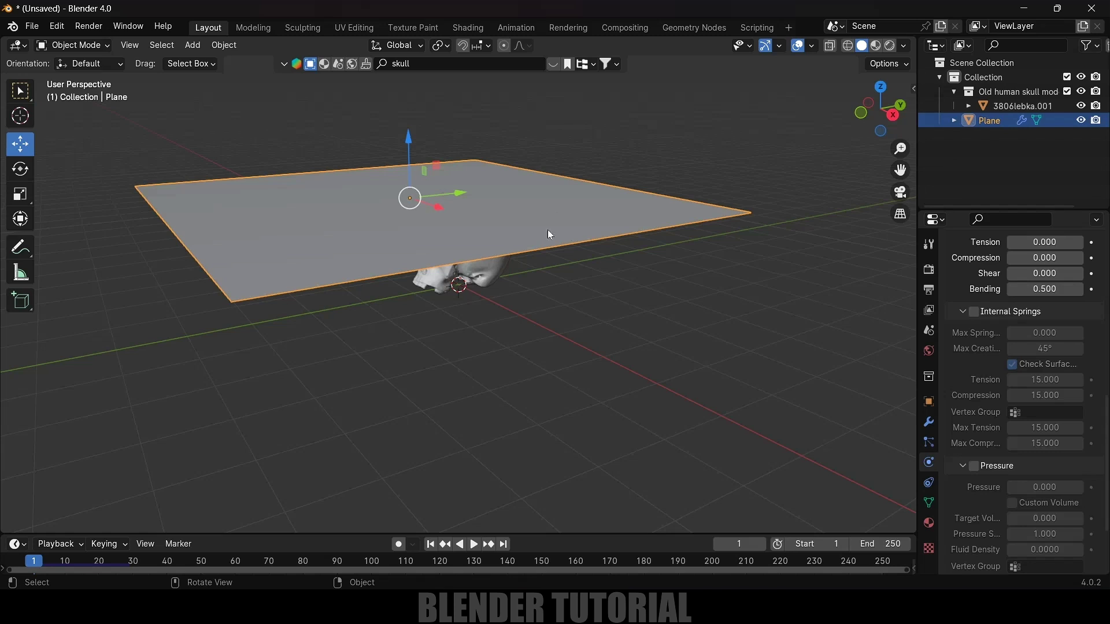
scroll(990, 432, "down", 5)
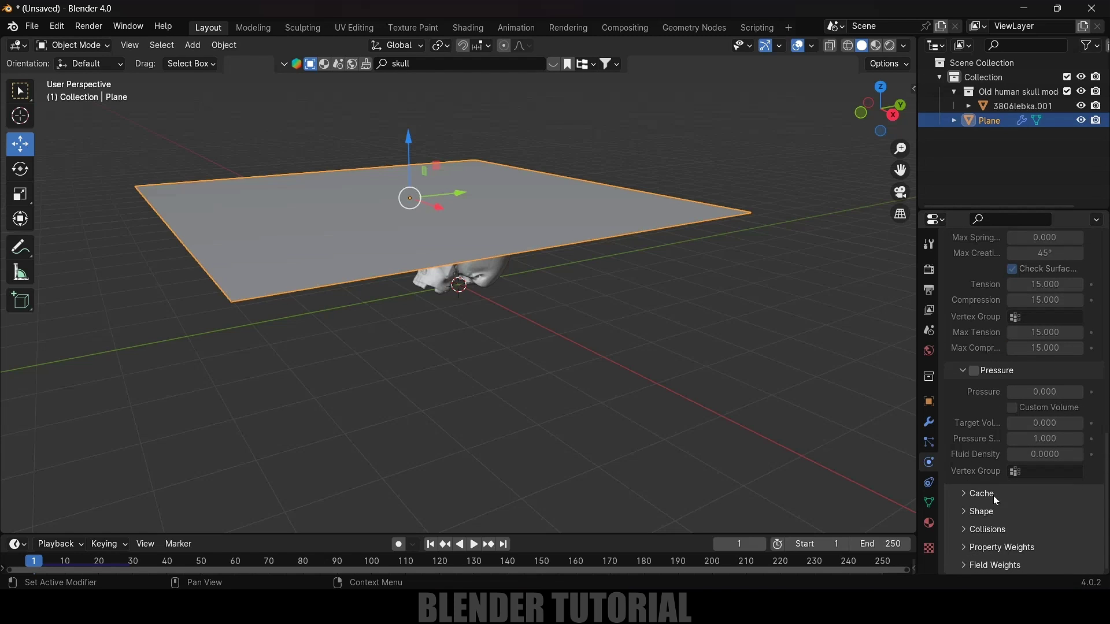
left_click(962, 530)
scroll(962, 531, "down", 7)
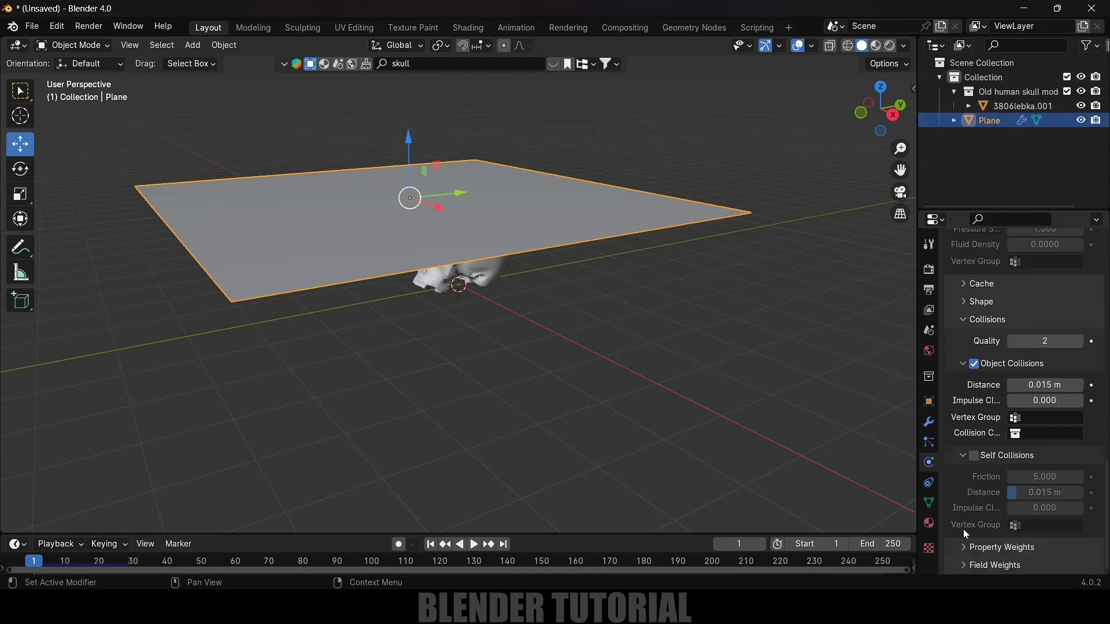
left_click(975, 456)
middle_click_drag(697, 338, 668, 368)
middle_click_drag(561, 136, 434, 327)
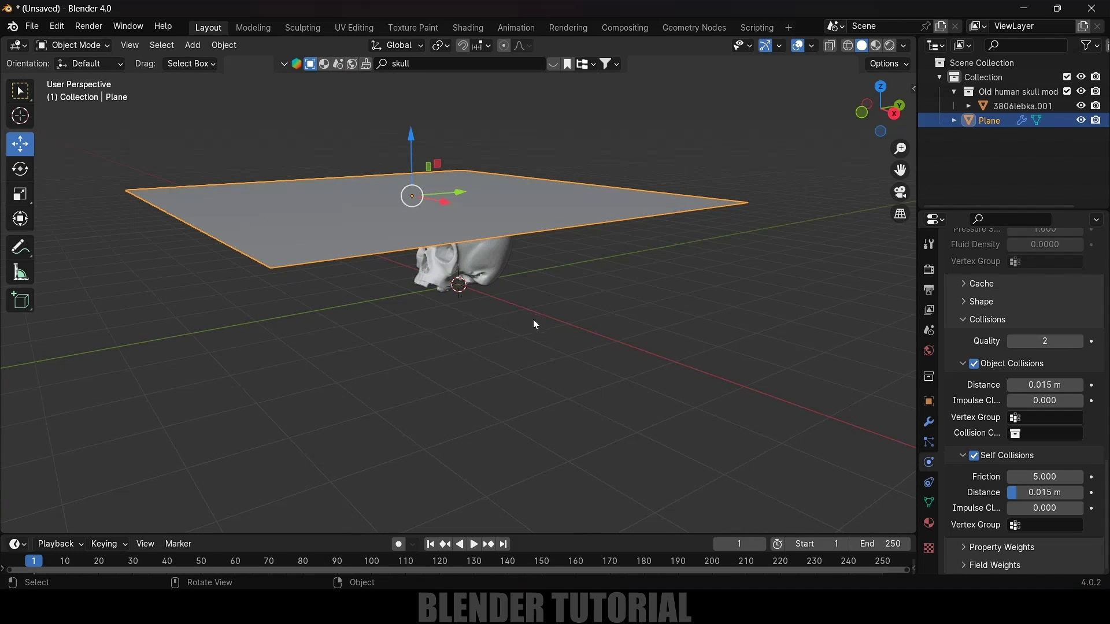
left_click(192, 45)
Step: Add a new plane, Plane.001, scaled to about 10.7 as the ground
mouse_move(219, 62)
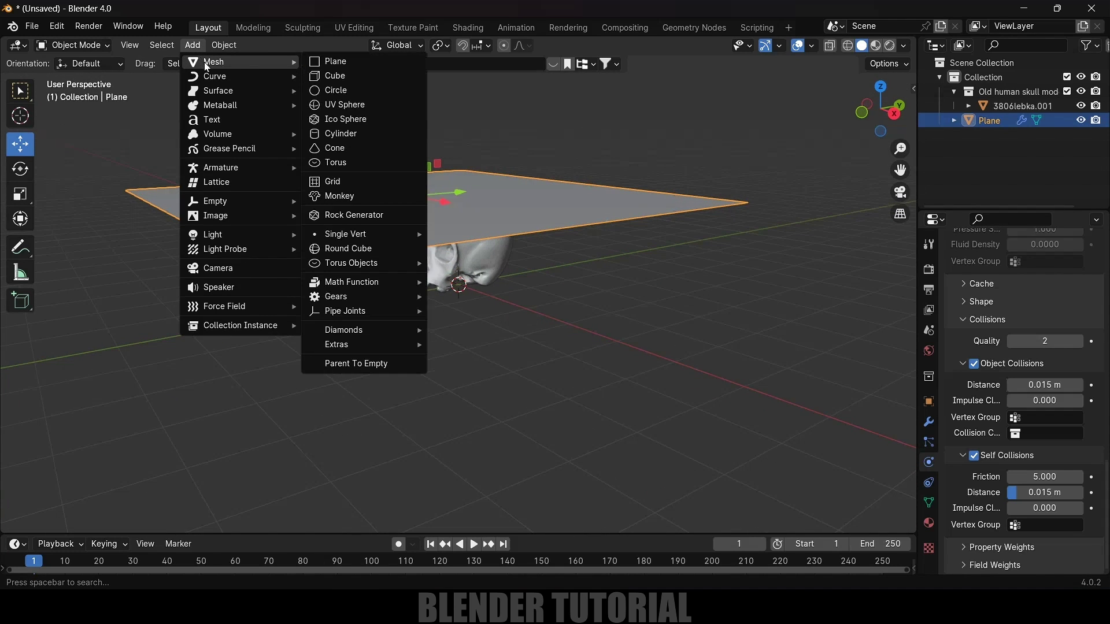
left_click(335, 63)
key("s")
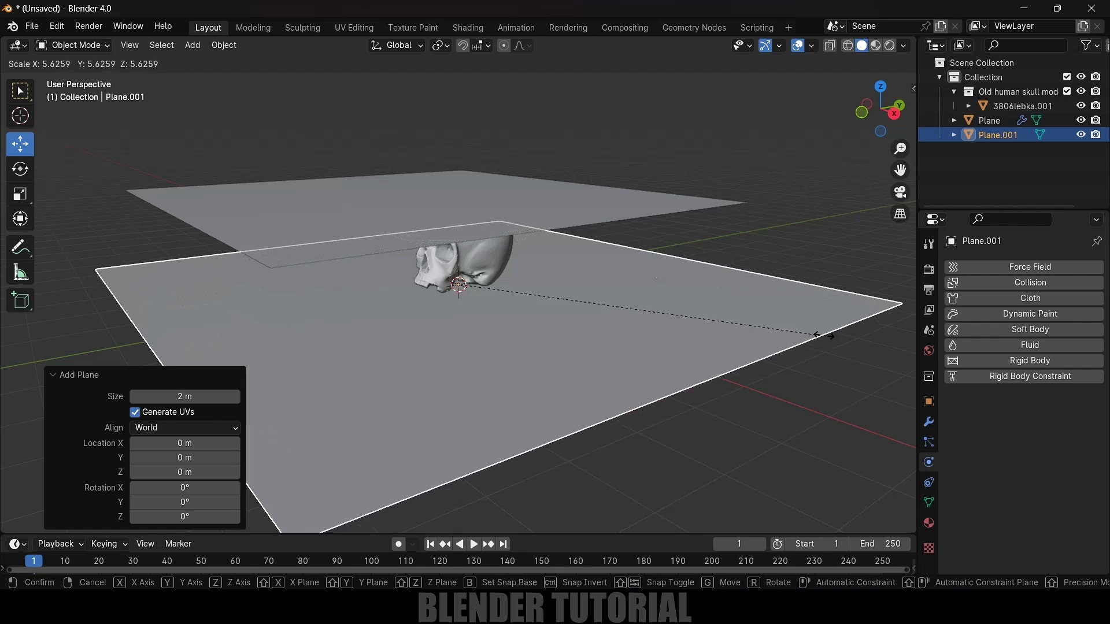
left_click(240, 341)
scroll(348, 353, "down", 3)
middle_click_drag(395, 340, 652, 322)
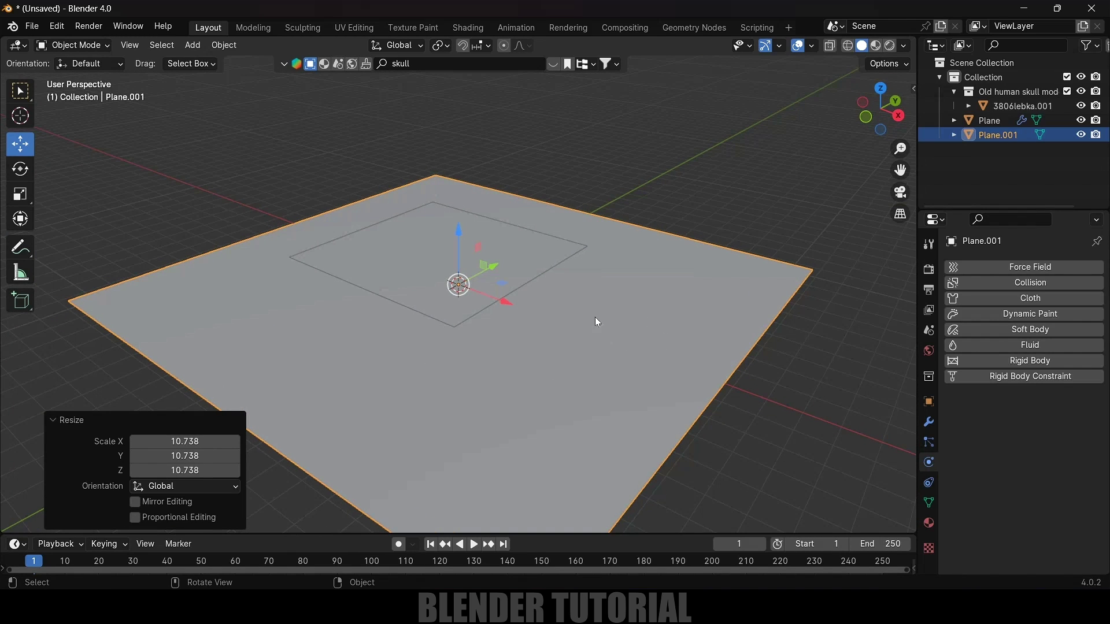
Step: Give the ground plane Collision physics and test the simulation, rewinding to frame 1
left_click(657, 274)
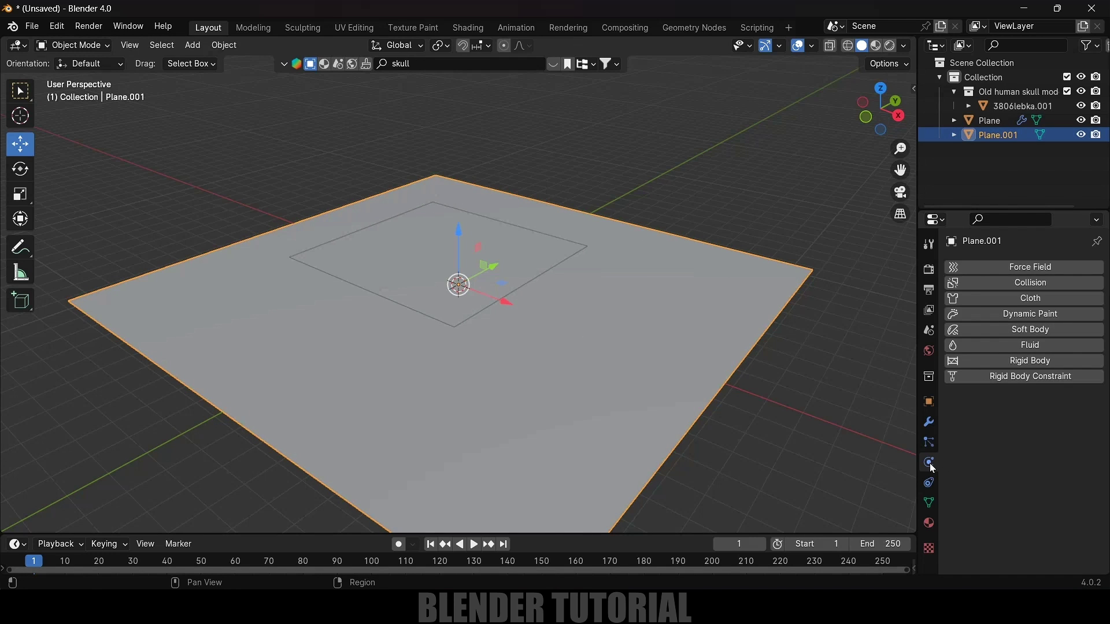
left_click(1028, 283)
middle_click_drag(797, 283, 602, 359)
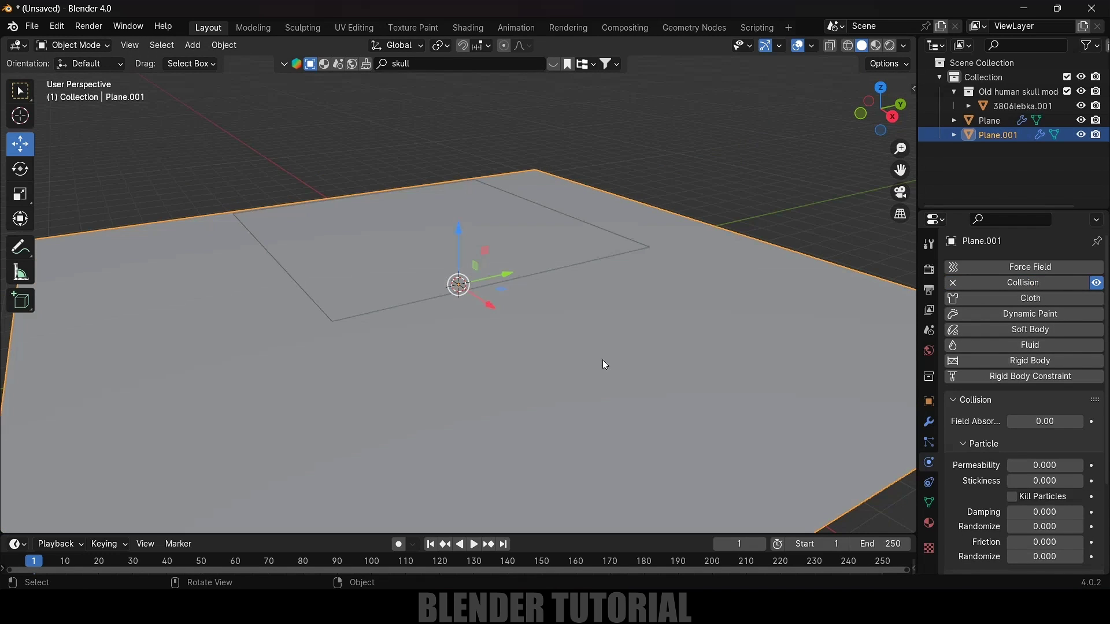
key("space")
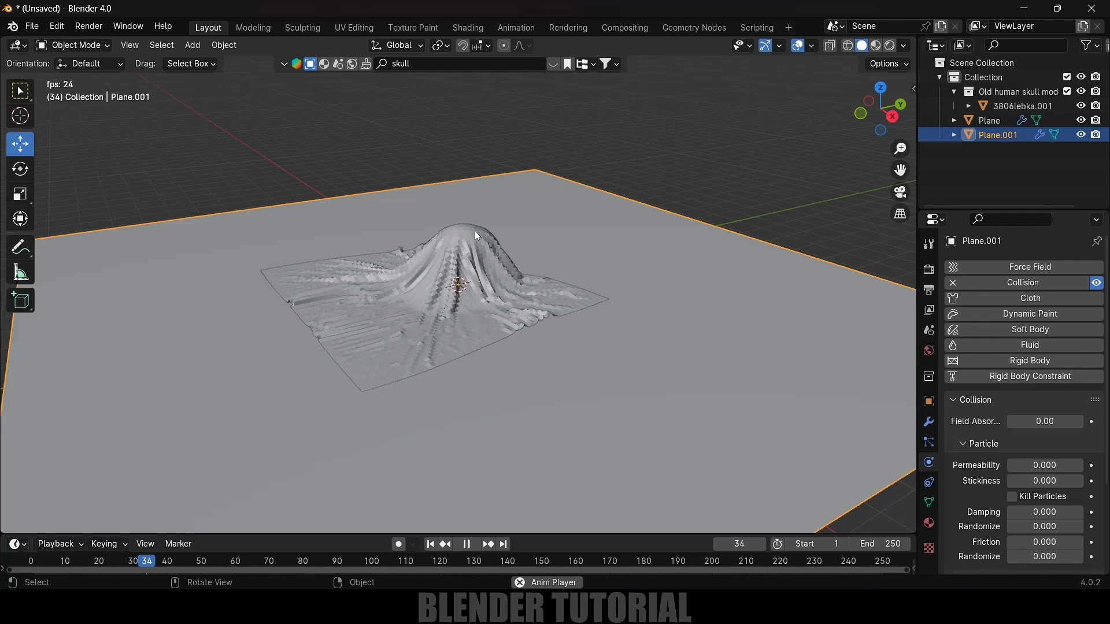
left_click(467, 544)
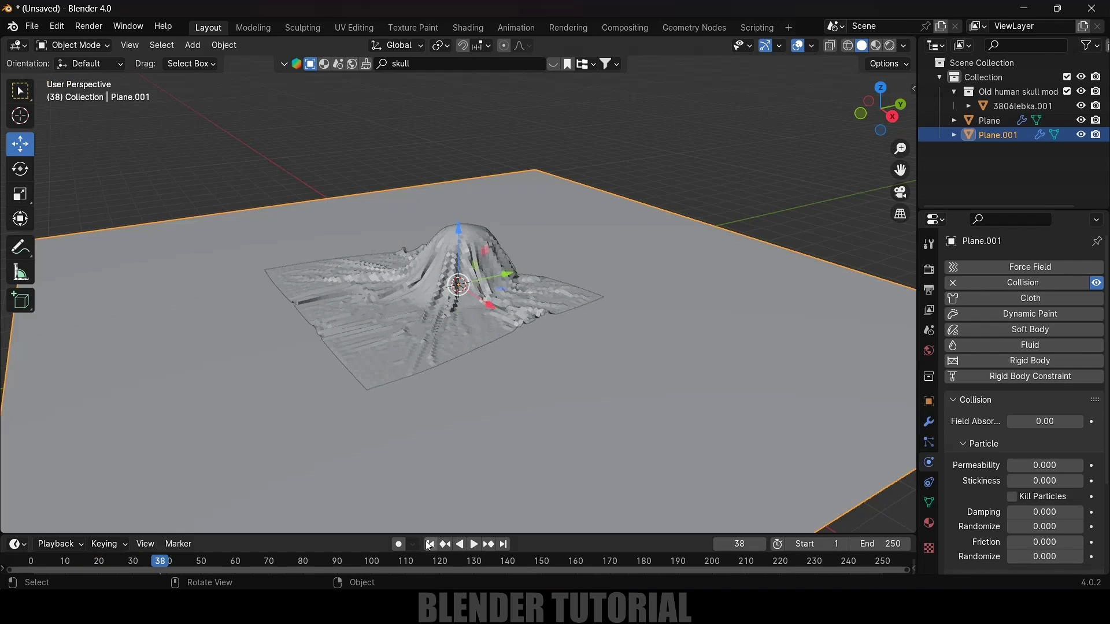
left_click(430, 543)
middle_click_drag(584, 400, 624, 327)
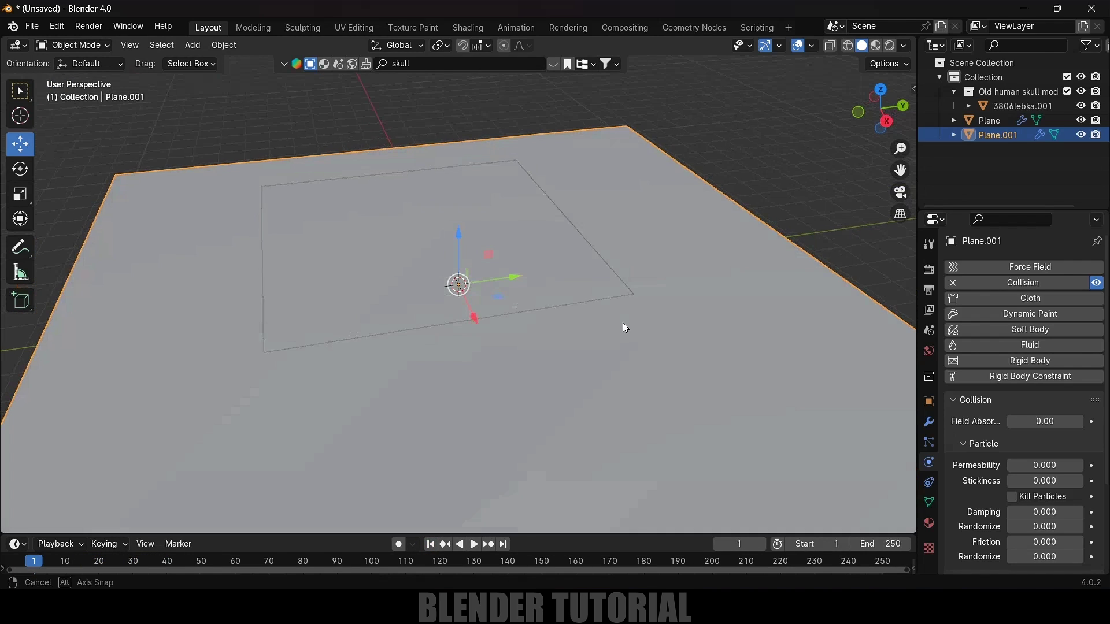
Step: Select the cloth plane and enter Edit Mode on it
left_click(549, 272)
middle_click_drag(663, 373, 670, 374)
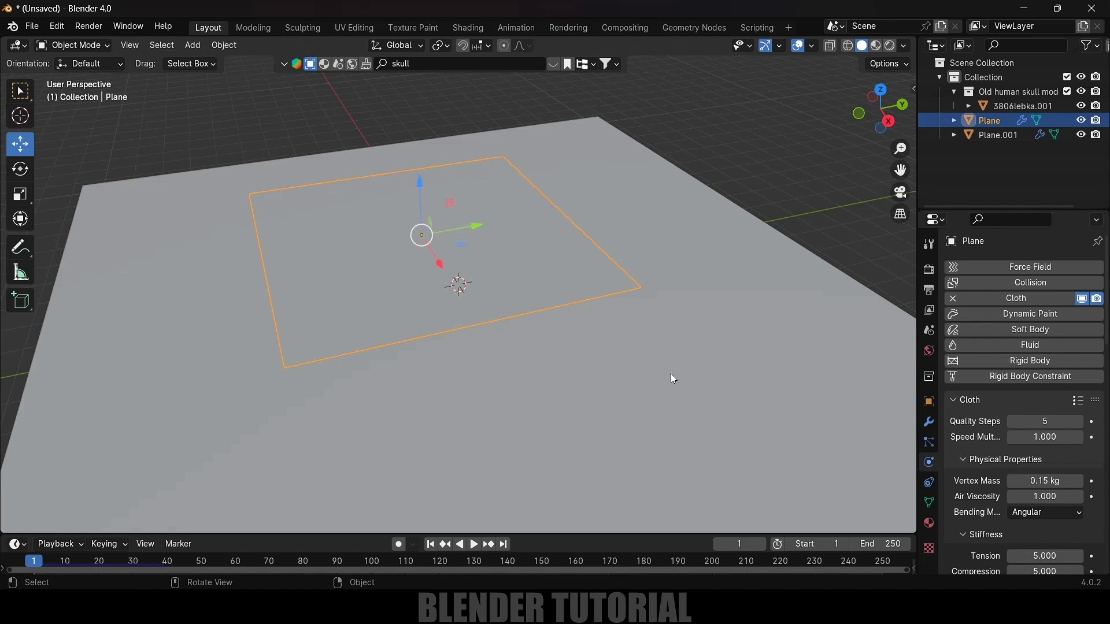
key("Tab")
Step: In top view, select the vertices at both ends of the cloth's top edge
key("KP_7")
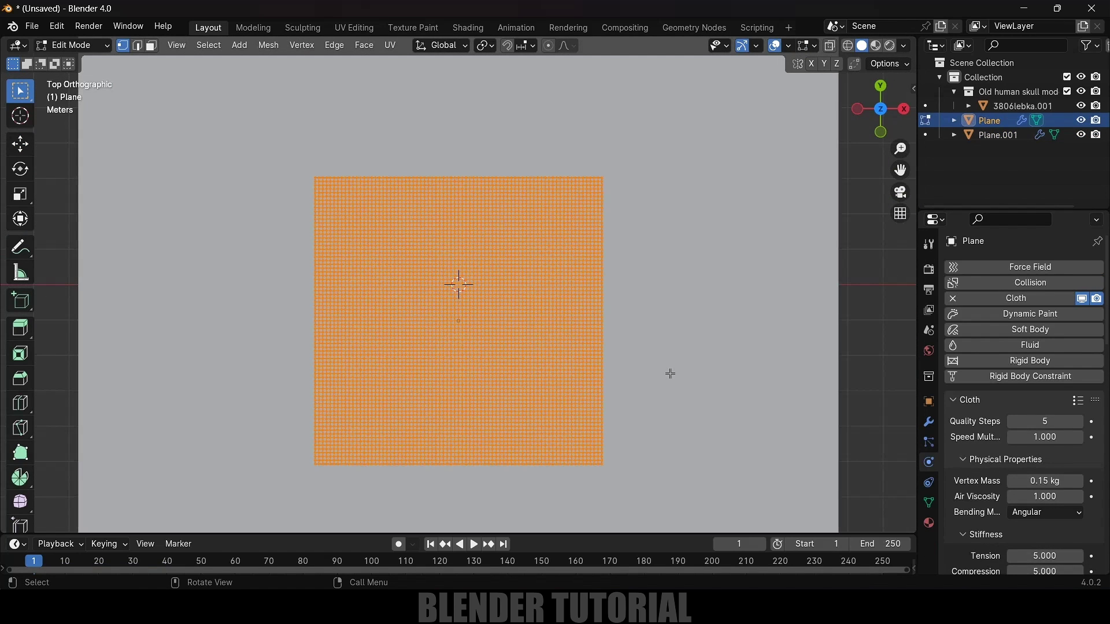
scroll(666, 374, "up", 3)
left_click_drag(575, 99, 670, 136)
left_click_drag(217, 109, 321, 137, "shift")
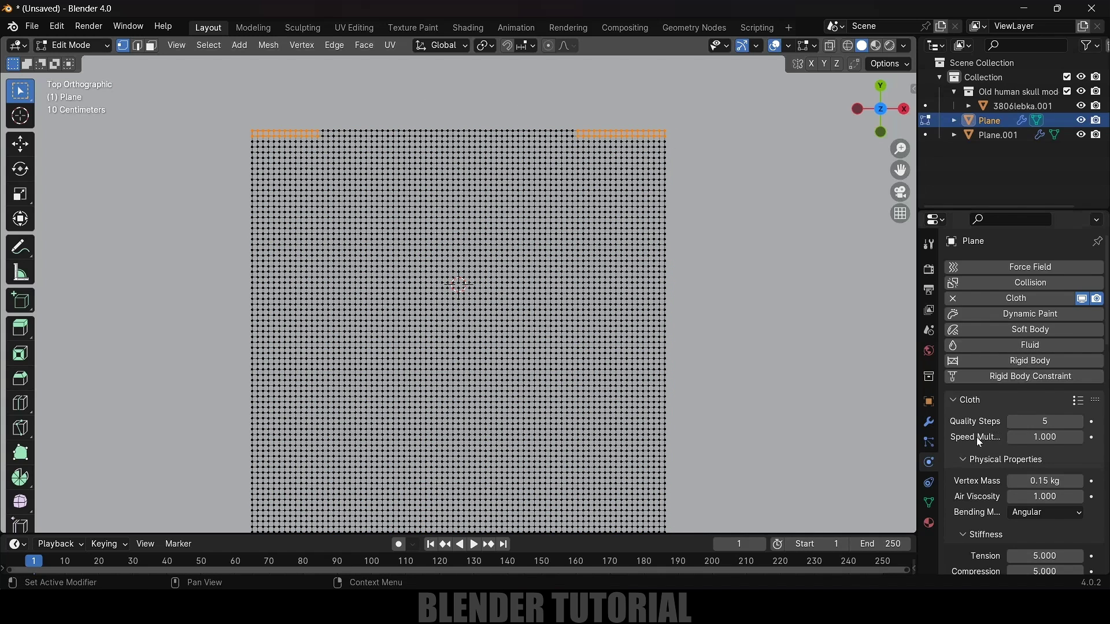
Step: Create a vertex group named 'pin group' and assign the selected vertices to it
left_click(930, 504)
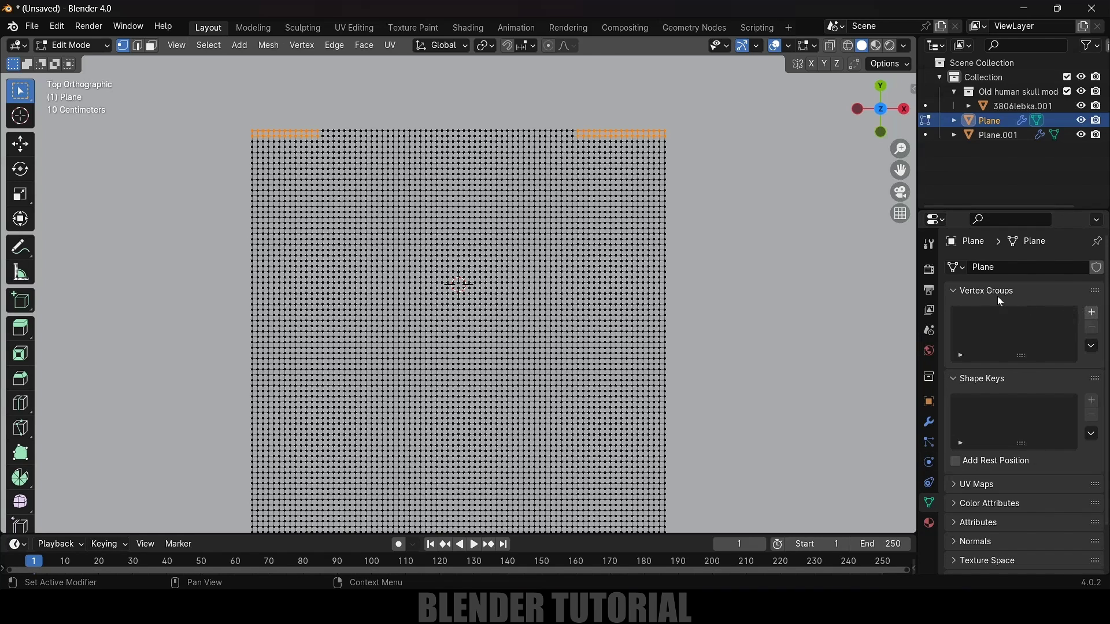
left_click(1096, 315)
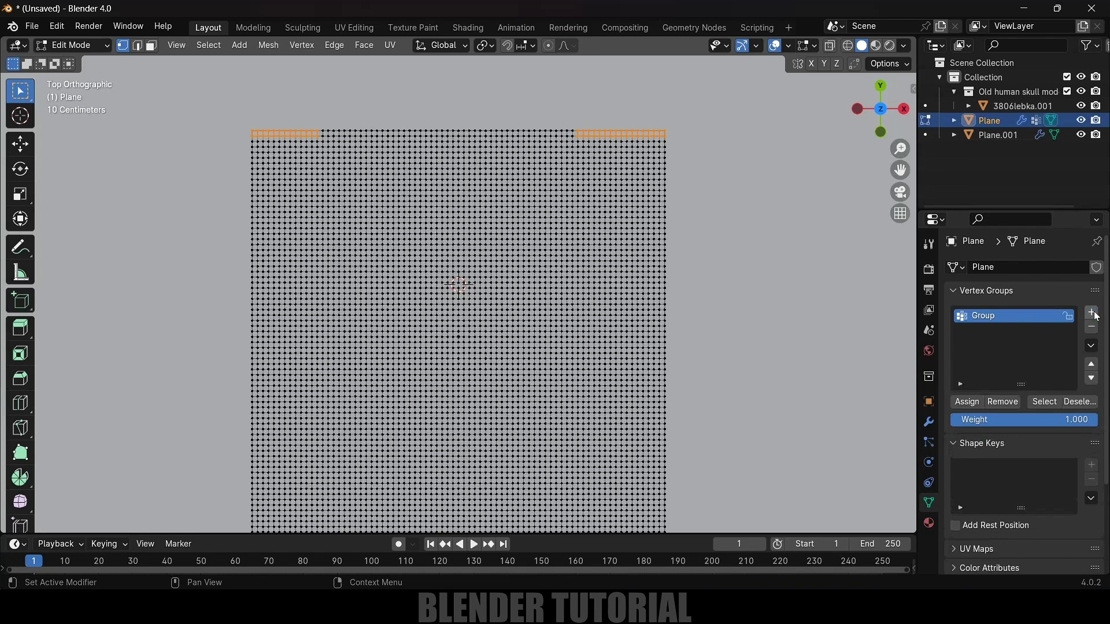
double_click(995, 319)
type("pin group")
left_click(969, 403)
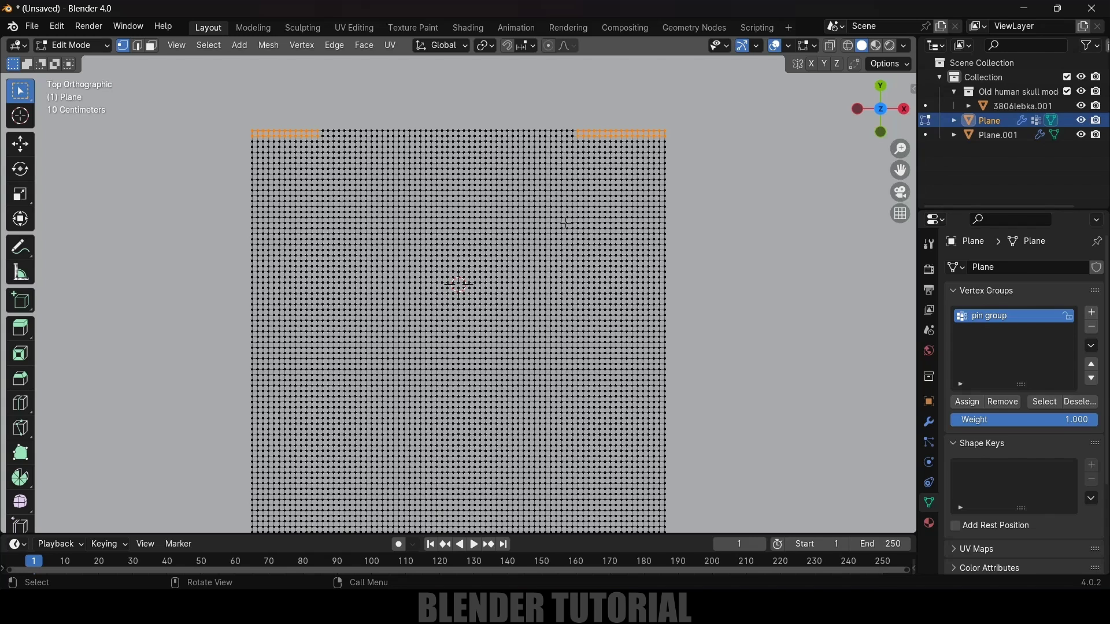
Step: Set the cloth's Shape Pin Group to 'pin group' and play the simulation to frame 75
key("Tab")
middle_click_drag(567, 262, 495, 157)
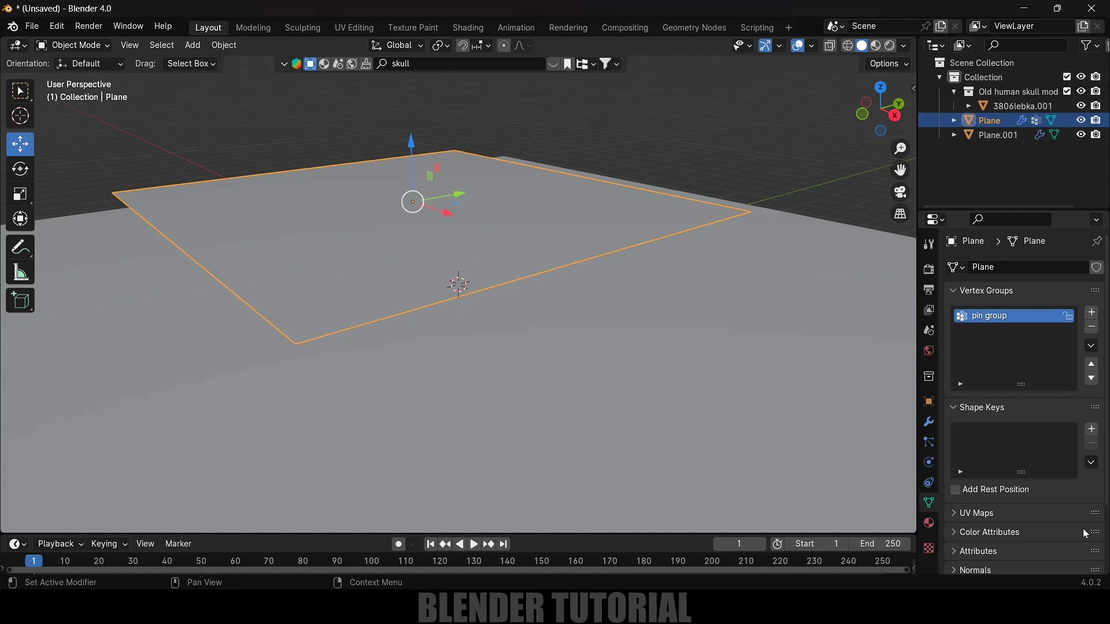
left_click(929, 462)
scroll(969, 487, "down", 10)
scroll(966, 482, "down", 12)
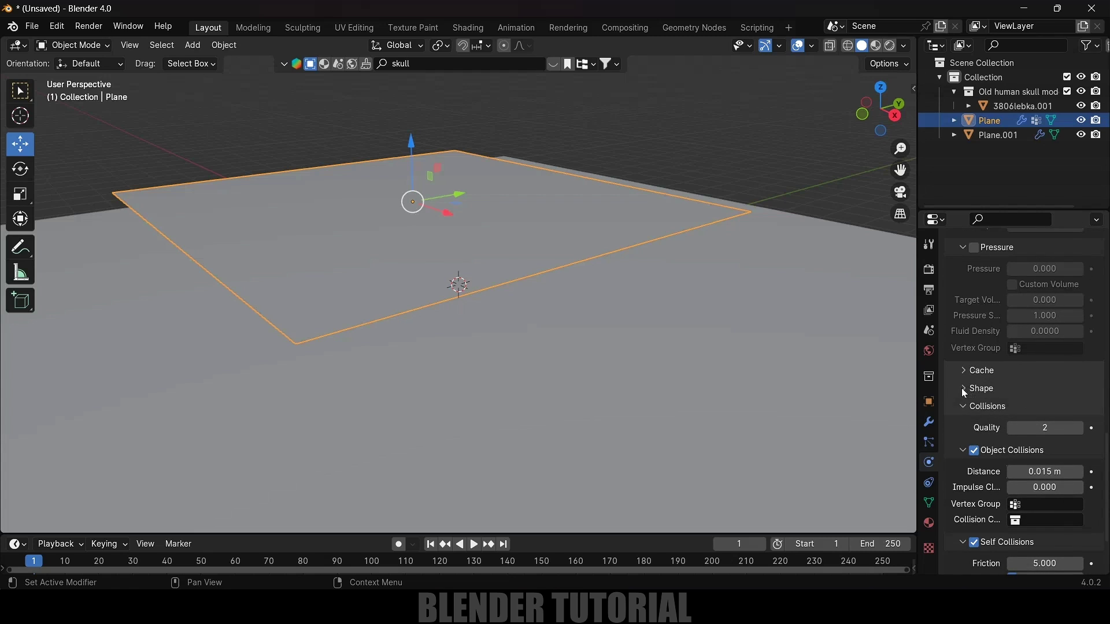
left_click(964, 389)
scroll(982, 398, "down", 2)
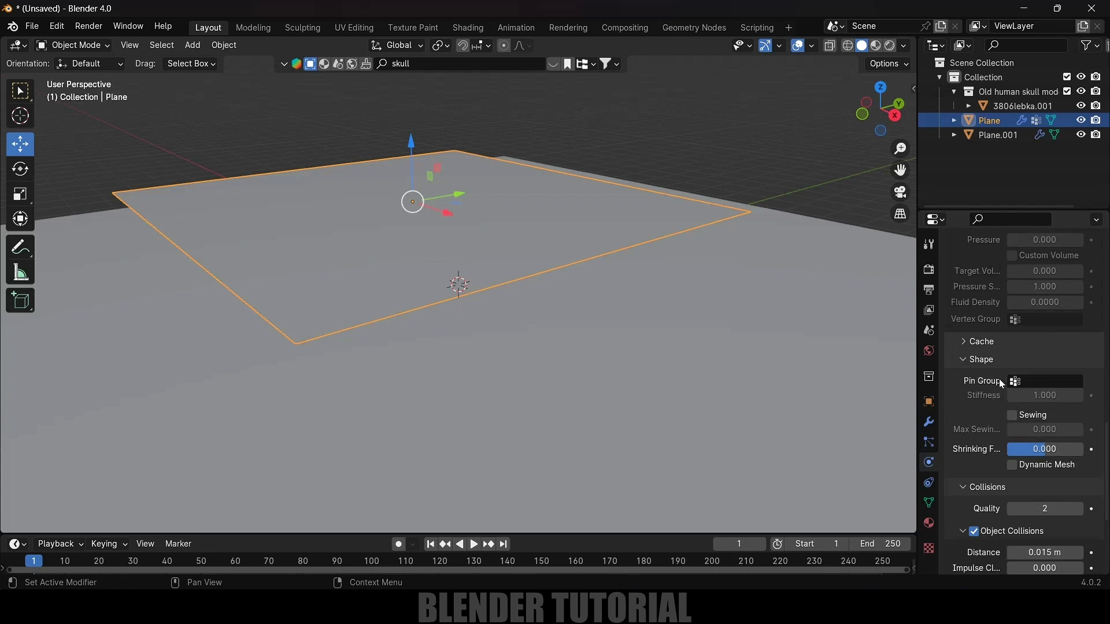
left_click(1047, 381)
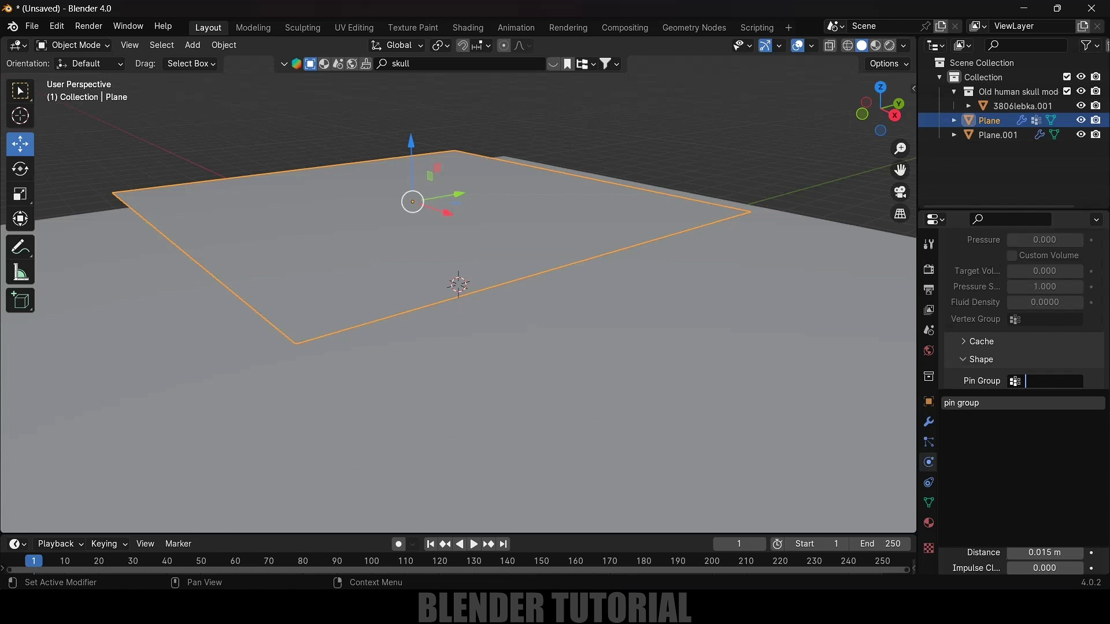
key("Return")
key("space")
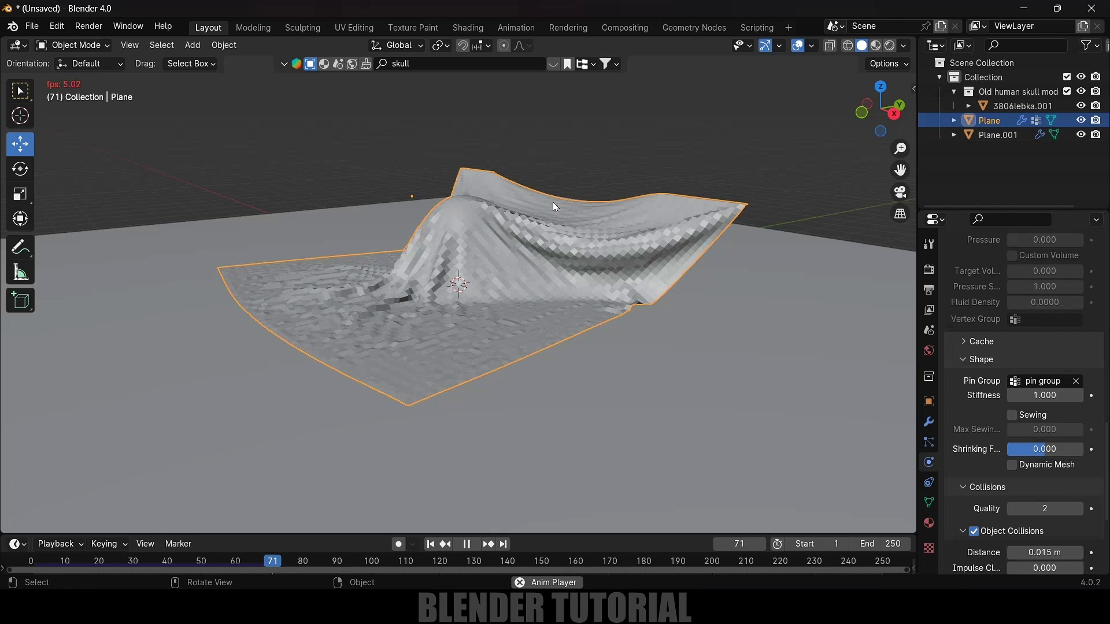
key("space")
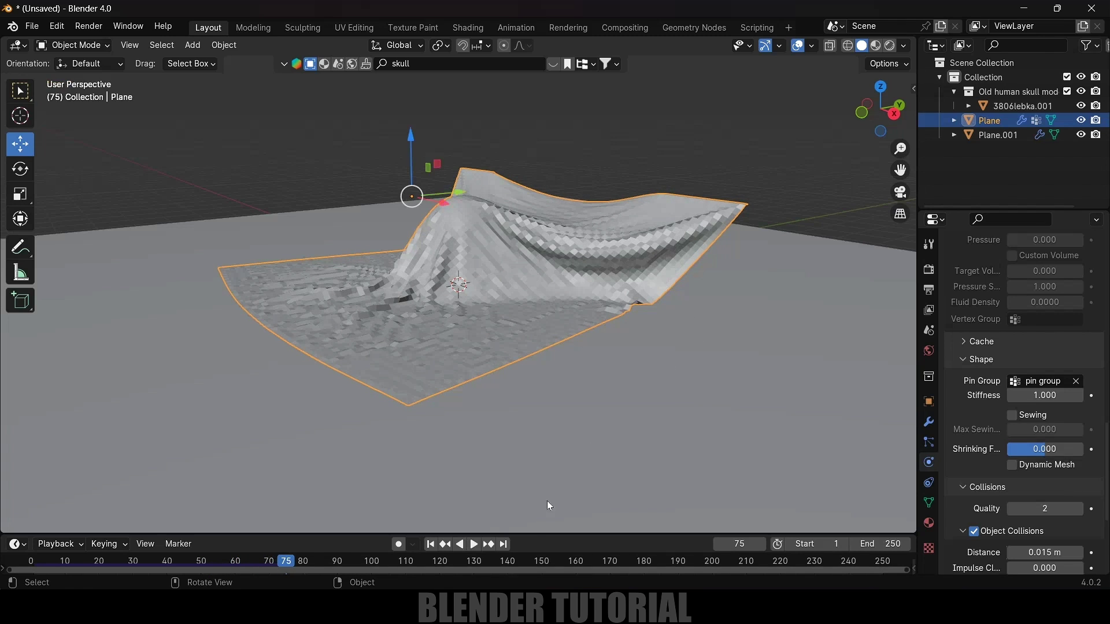
Step: At frame 1, hook the cloth plane's pinned vertices to a new Empty
left_click(431, 546)
middle_click_drag(483, 507, 688, 289)
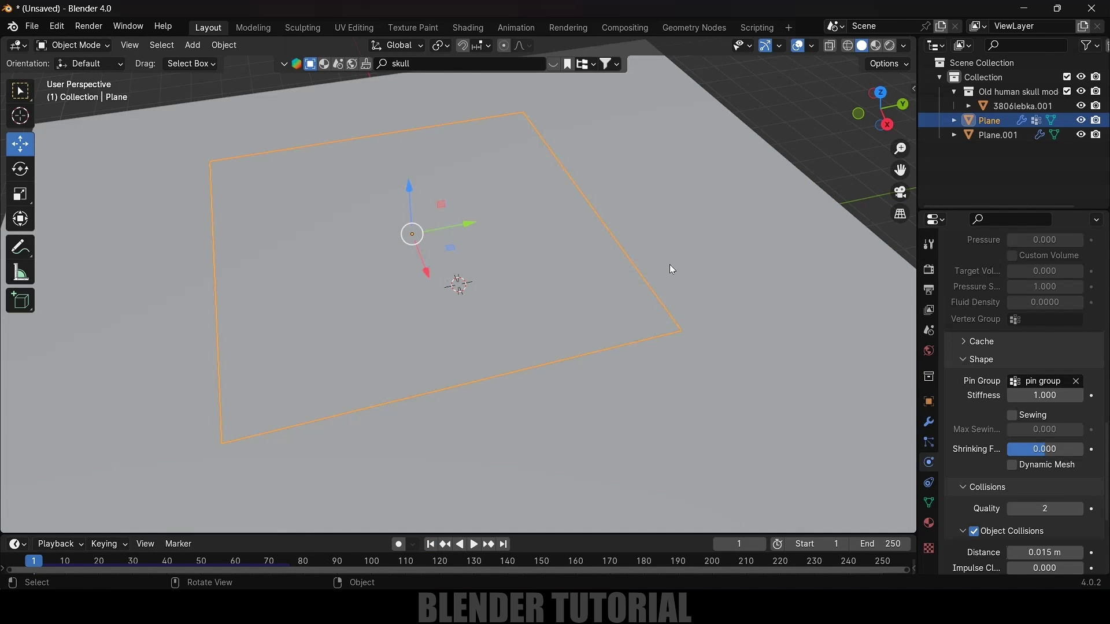
key("Tab")
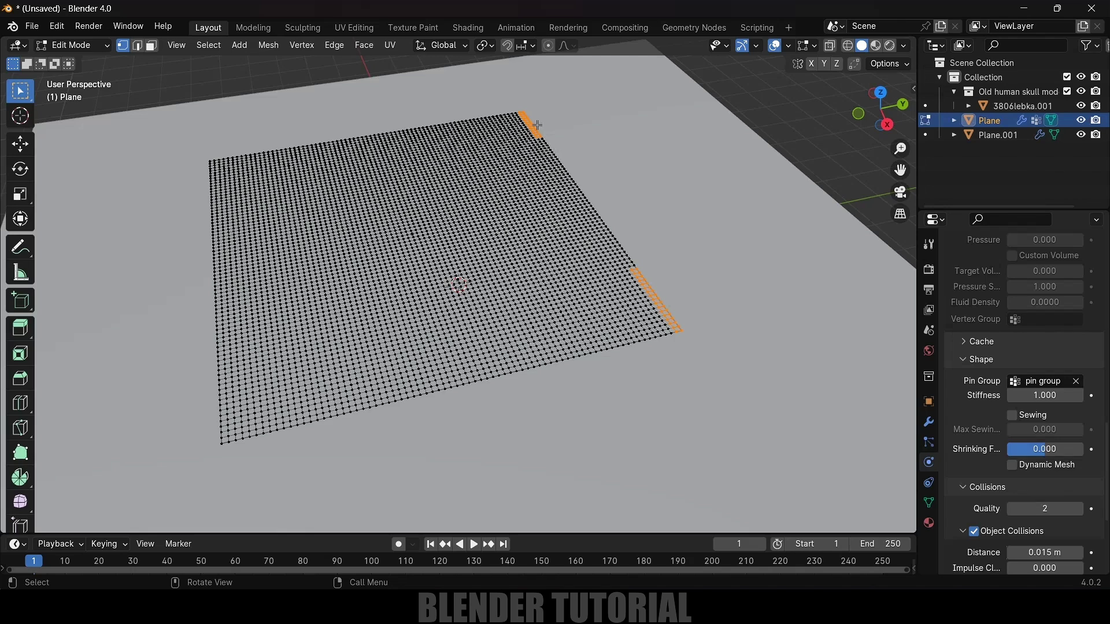
key("ctrl+h")
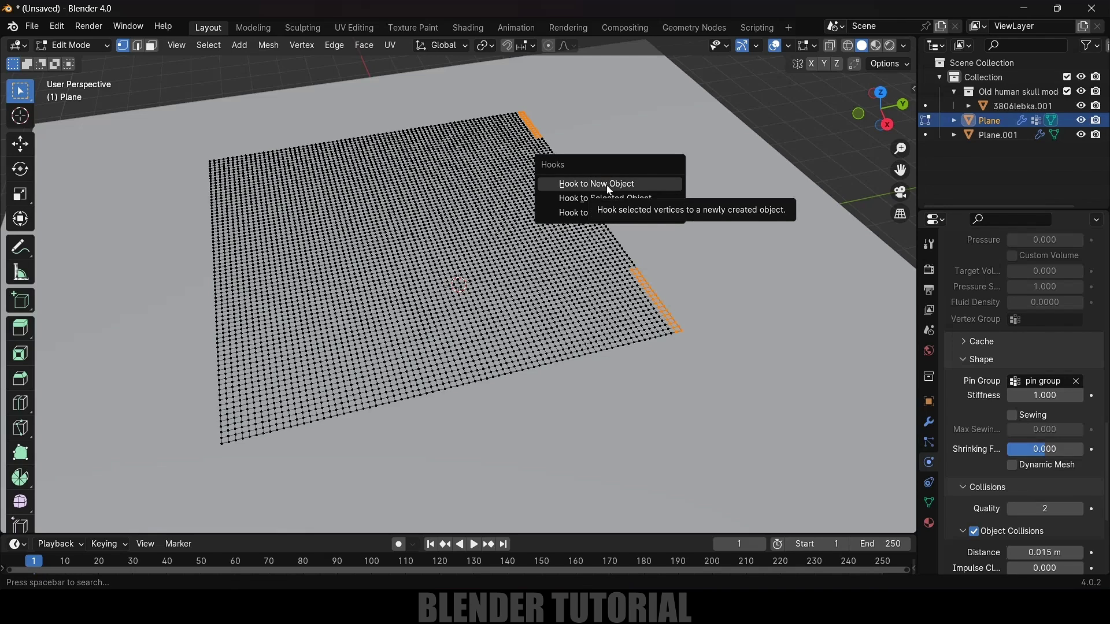
left_click(608, 187)
Step: Return the plane to Object Mode and make the hook Empty active
middle_click_drag(624, 191, 637, 193)
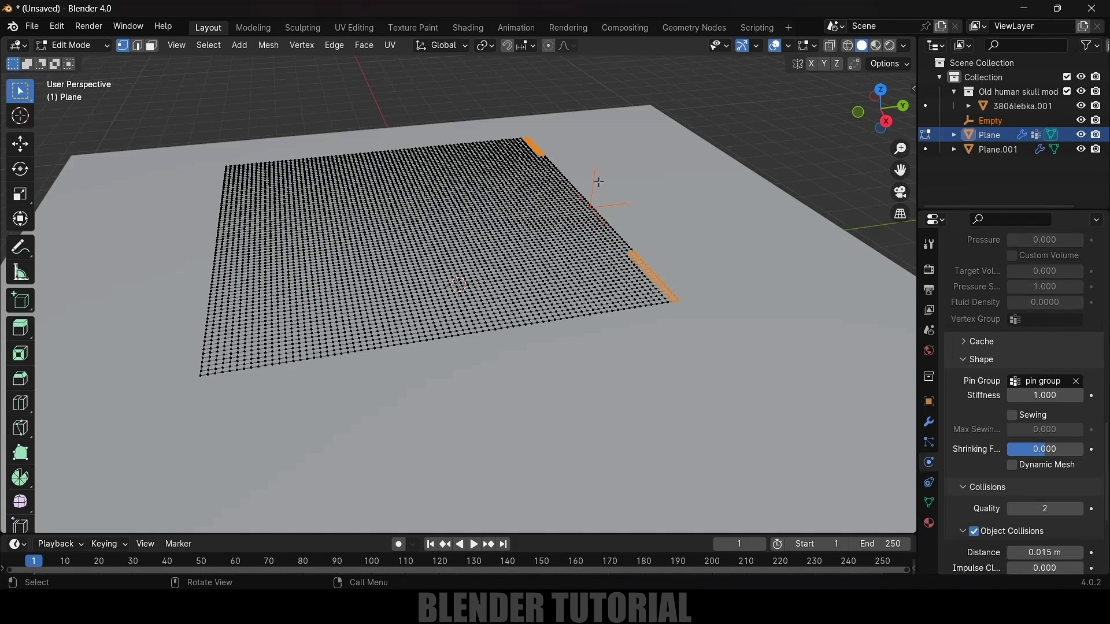
key("Tab")
middle_click_drag(737, 176, 602, 109)
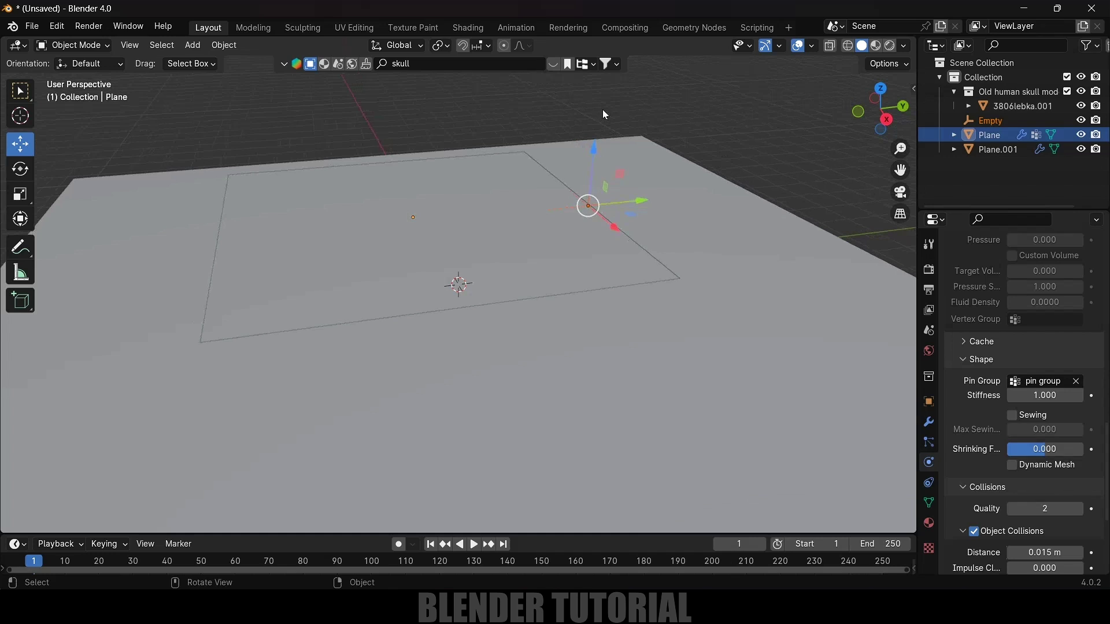
left_click(589, 205)
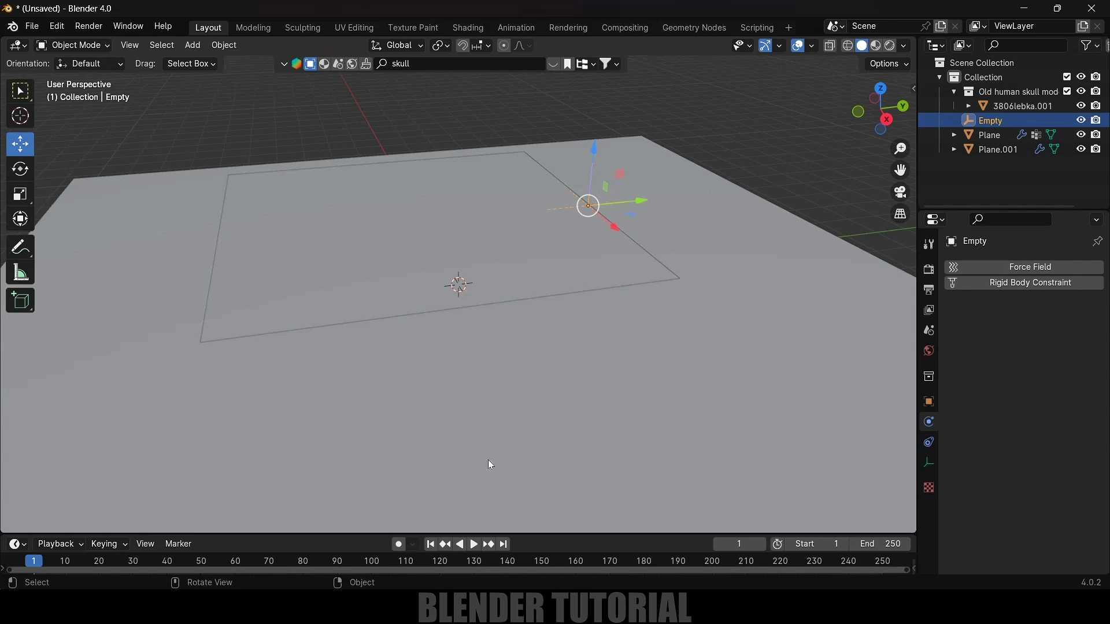
Step: Play the animation to watch the cloth, then stop back at the first frame
key("space")
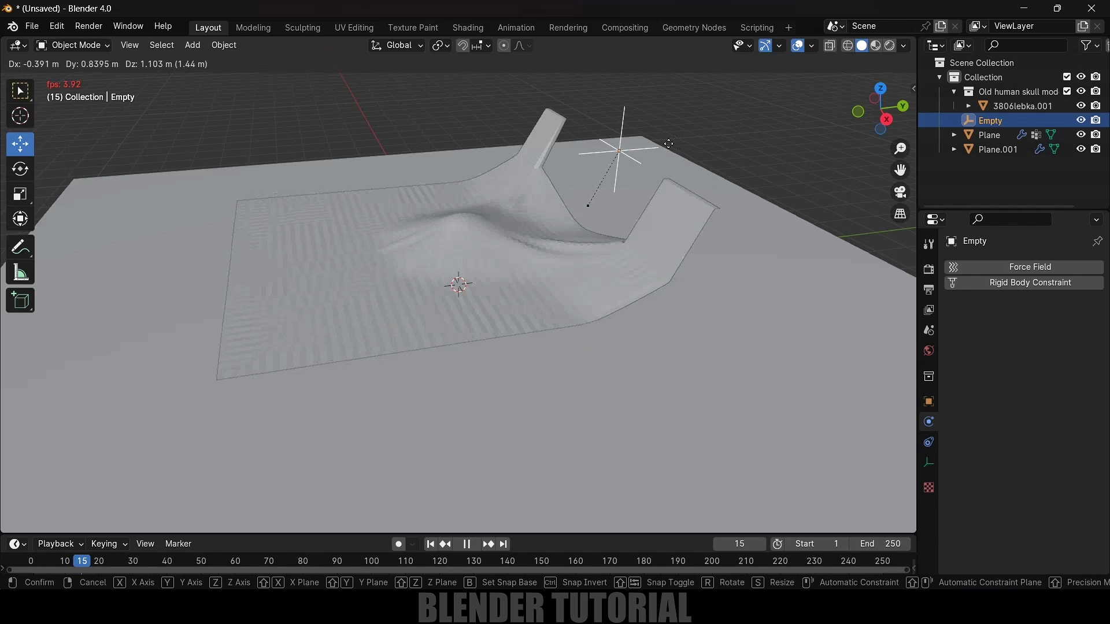
left_click(700, 152)
key("Escape")
Step: Drag the plane's Cloth modifier below the Hook-Empty modifier in the stack
left_click(599, 242)
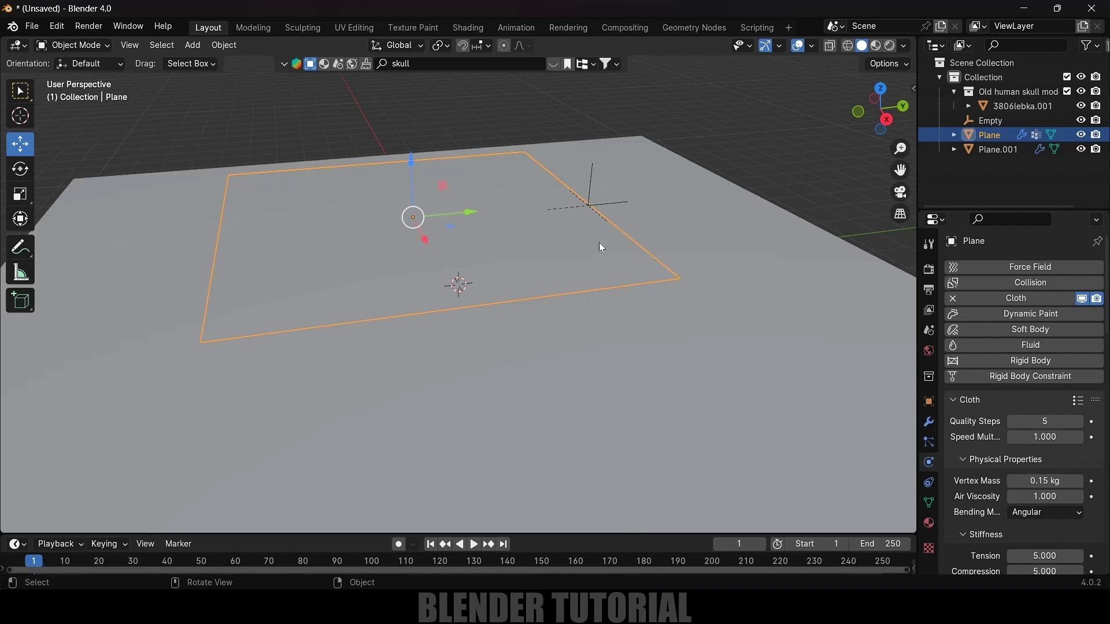
left_click(929, 422)
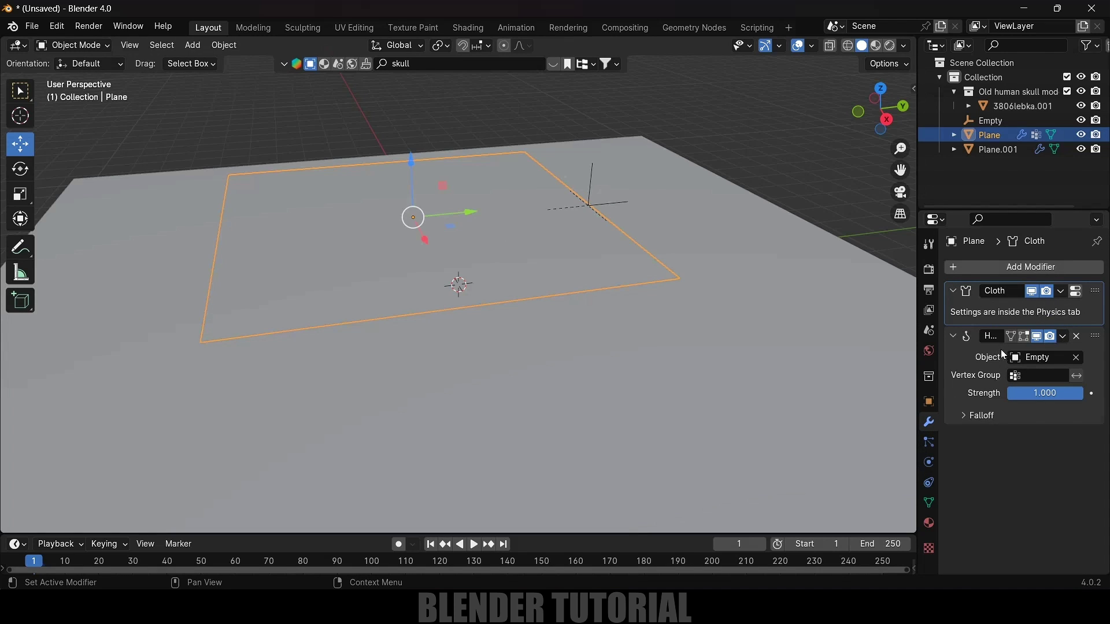
left_click_drag(1094, 295, 1092, 407)
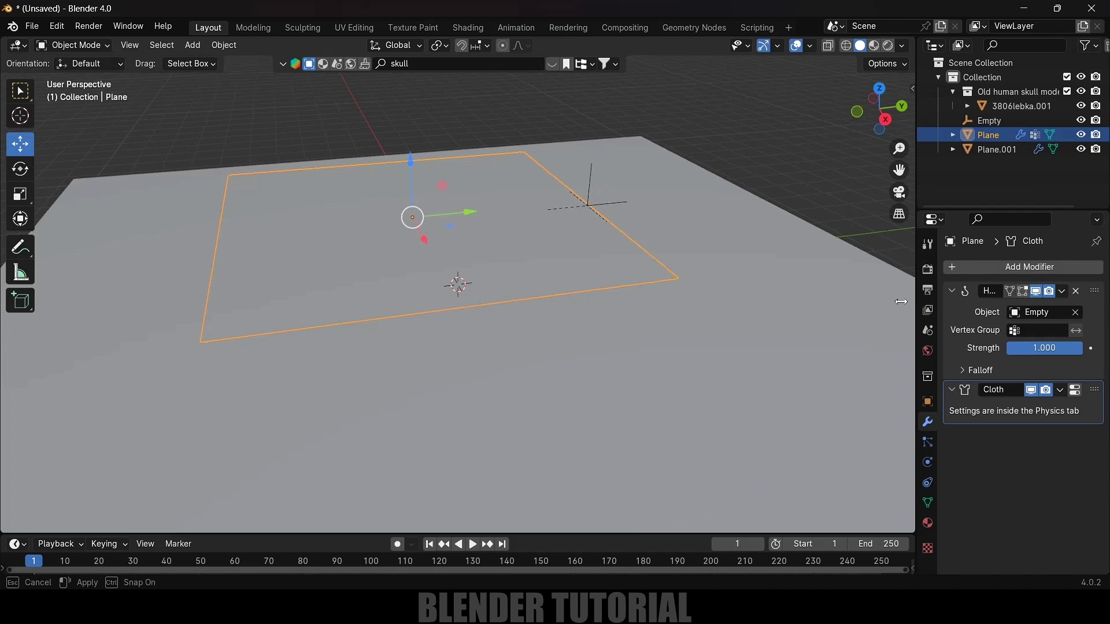
left_click_drag(919, 305, 832, 302)
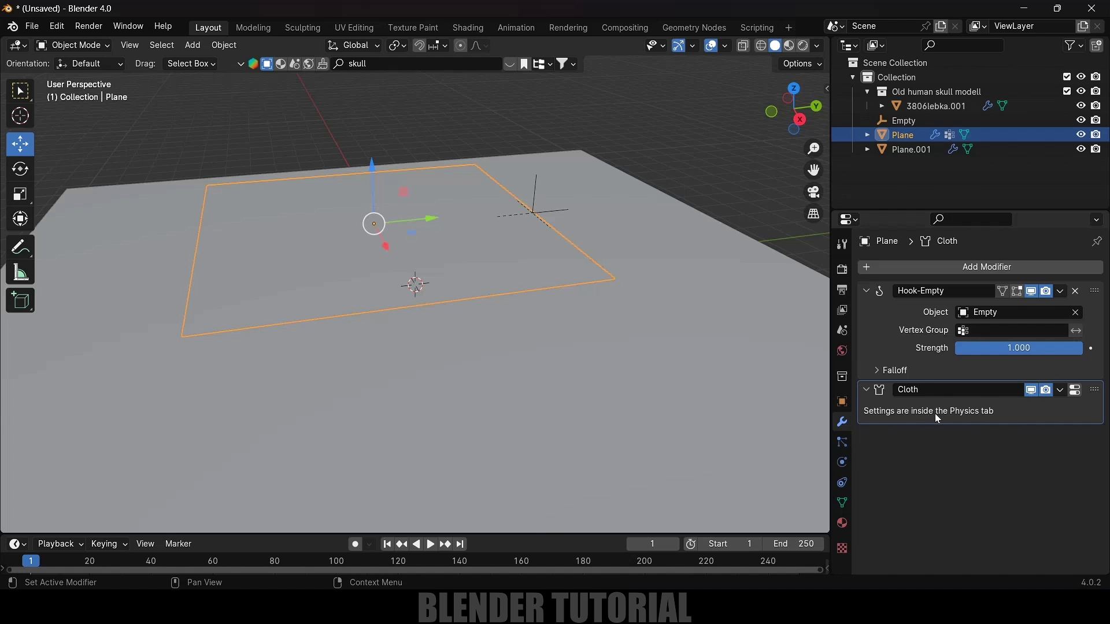
left_click_drag(832, 341, 953, 341)
Step: Raise the hook Empty and keyframe its location at frame 60
left_click(614, 176)
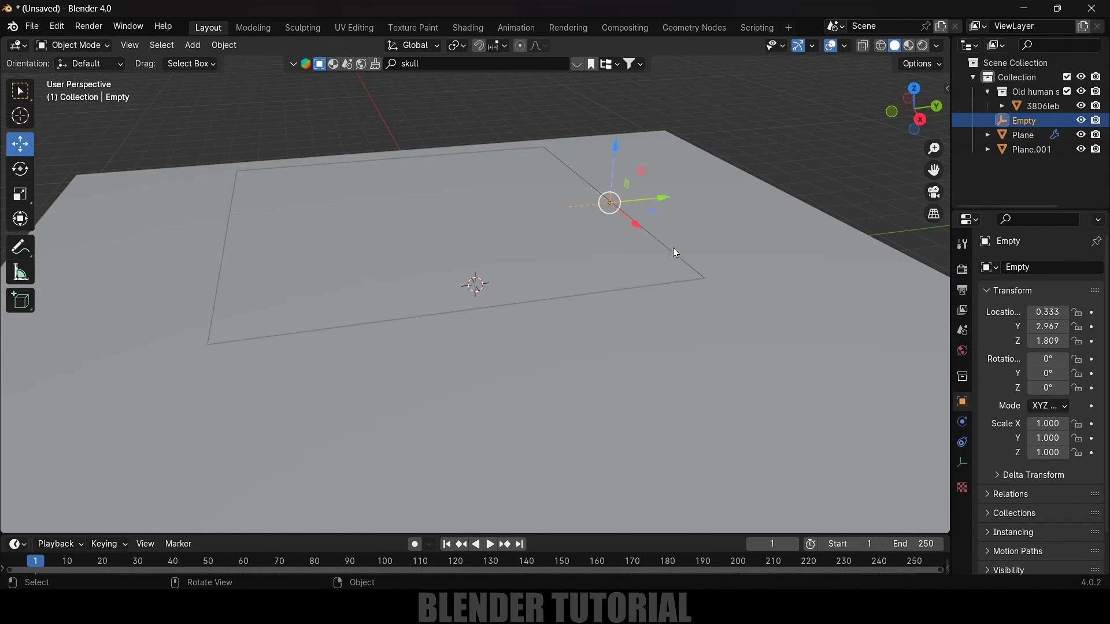
key("space")
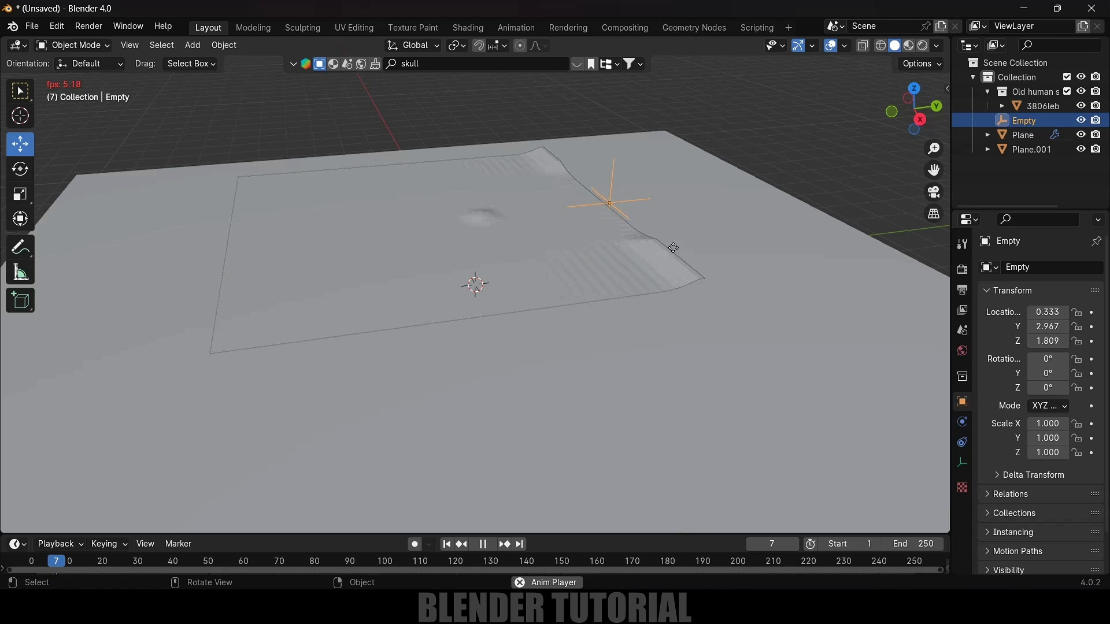
key("g")
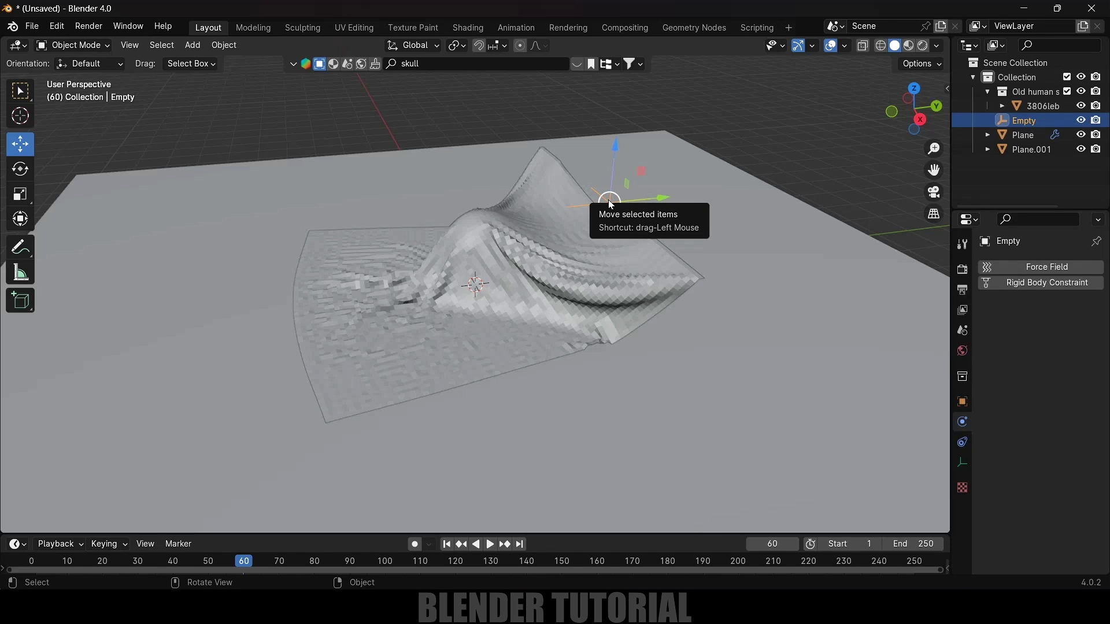
key("i")
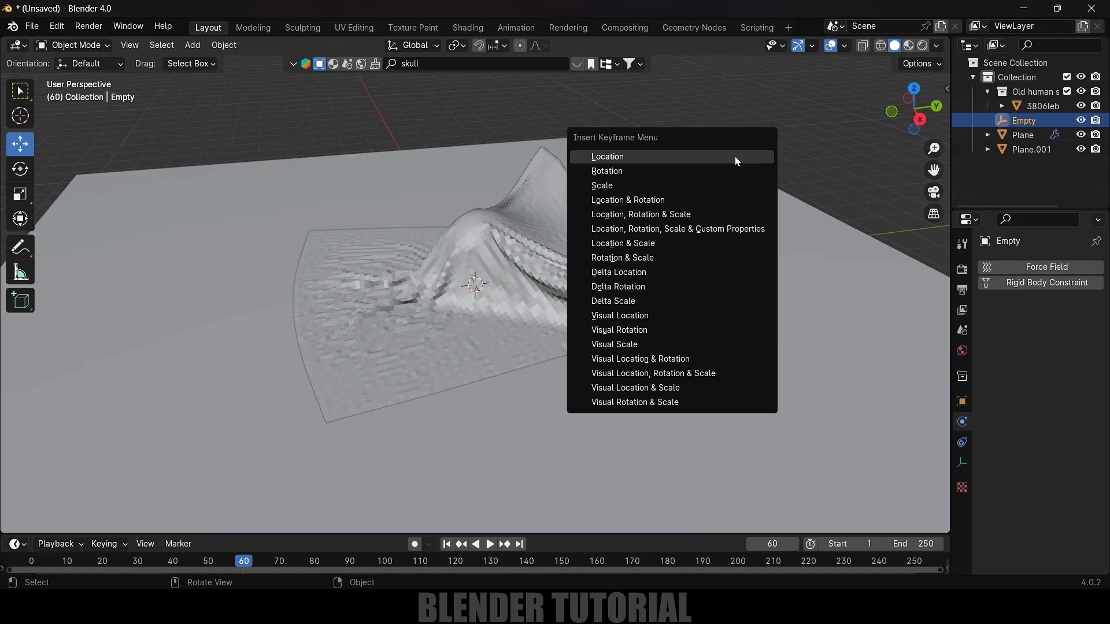
left_click(736, 159)
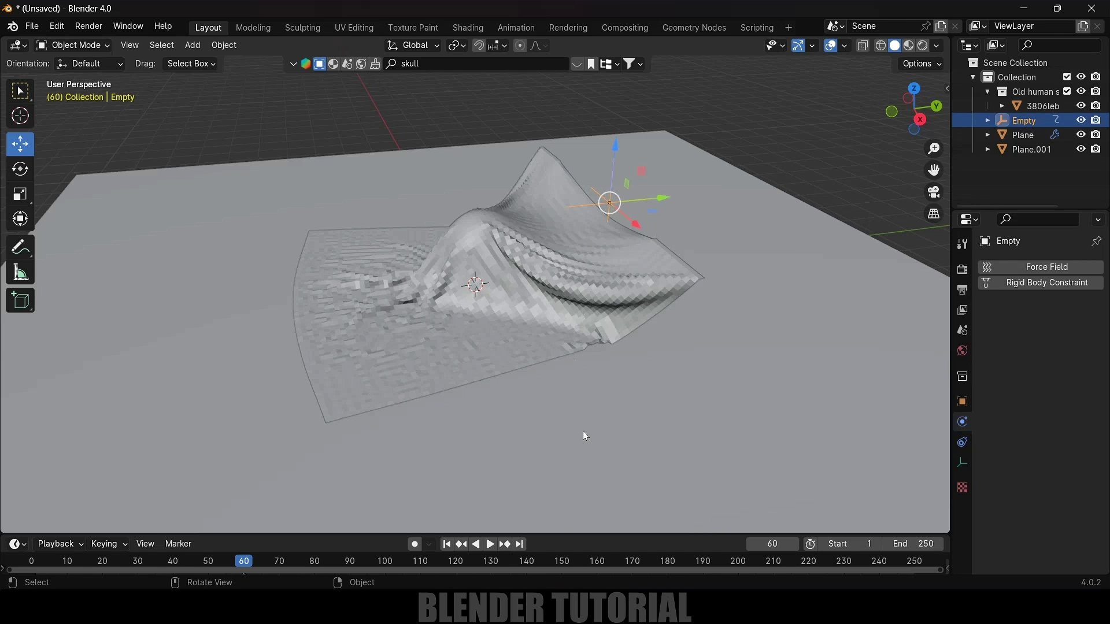
Step: At frame 180, slide the Empty 4.77 m along Y past the skull and keyframe location
left_click(668, 560)
left_click_drag(660, 198, 850, 181)
key("i")
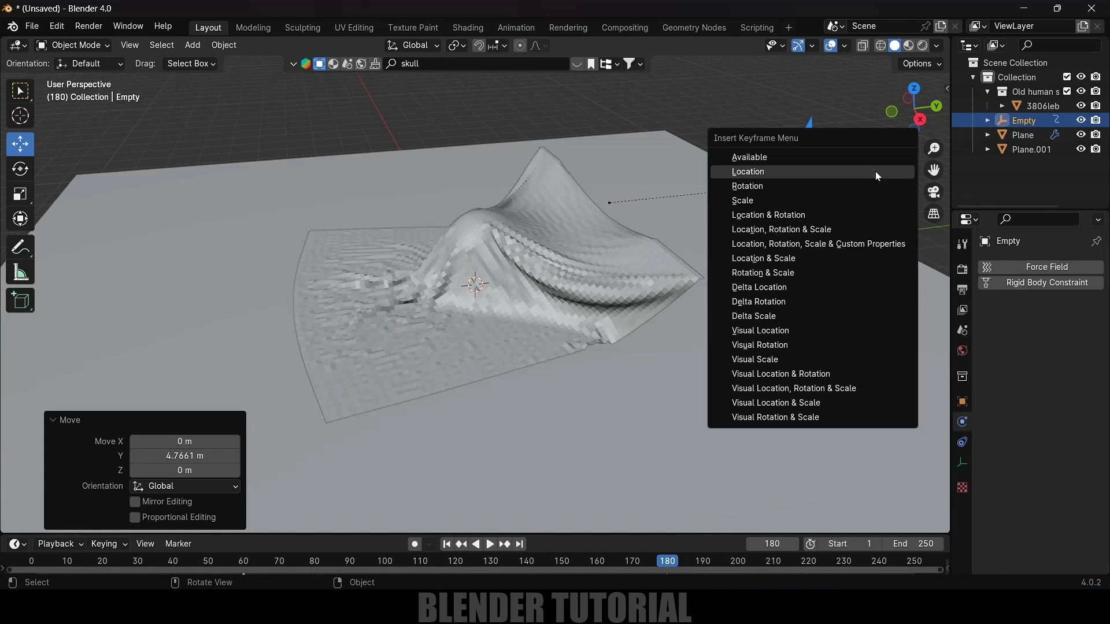
left_click(875, 171)
Step: Play the animation from frame 1 to watch the cloth pulled off the skull
key("shift+Left")
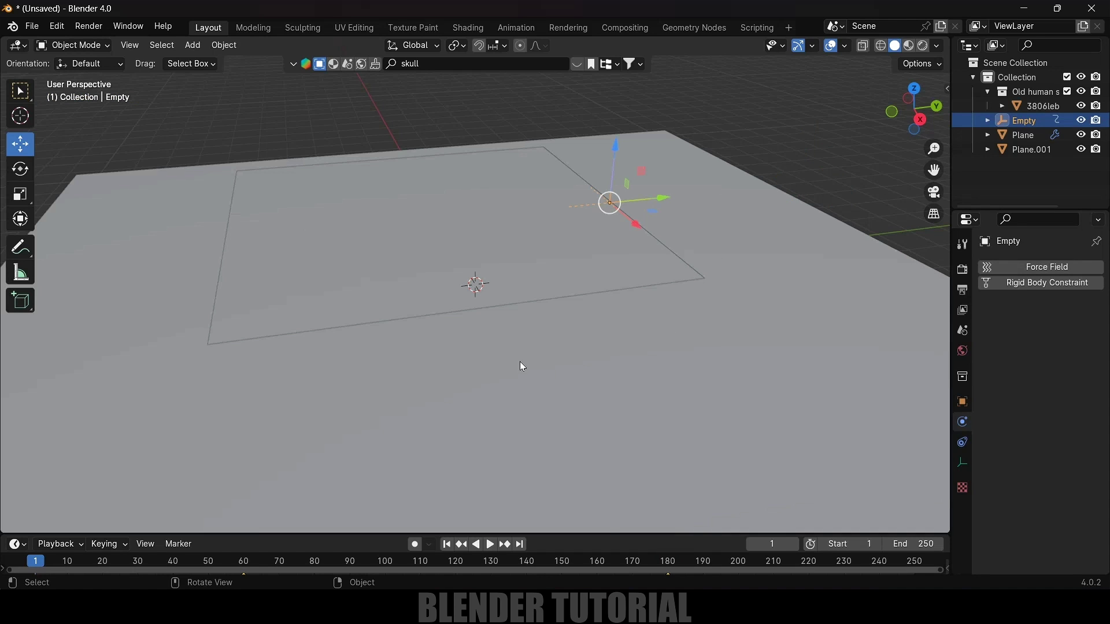
key("space")
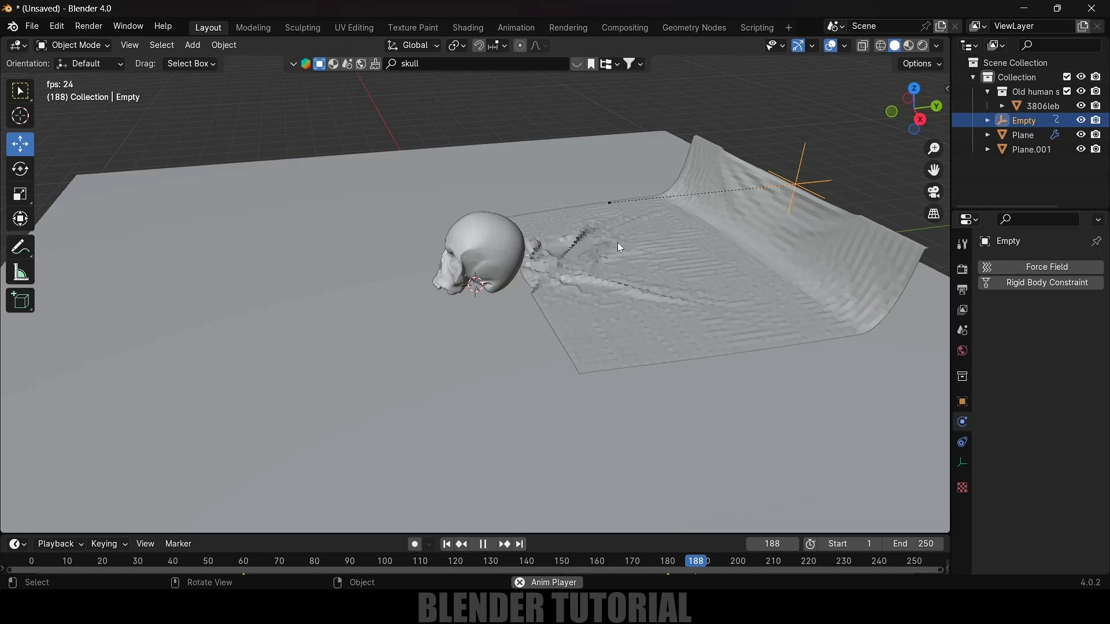
key("space")
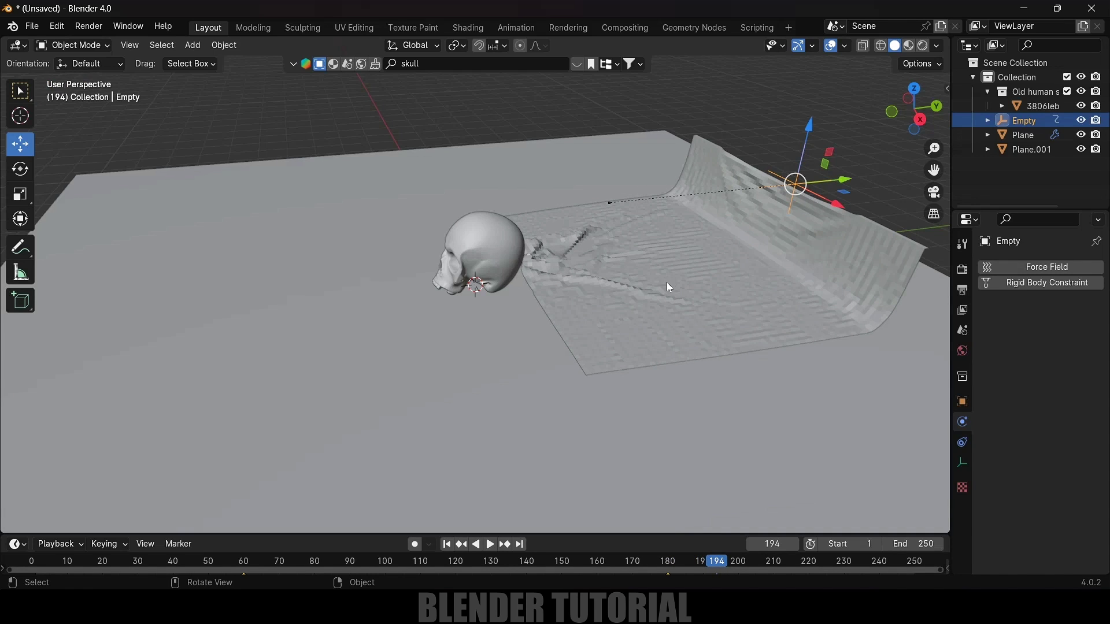
Step: Set the cloth plane to Shade Smooth
left_click(682, 241)
right_click(691, 223)
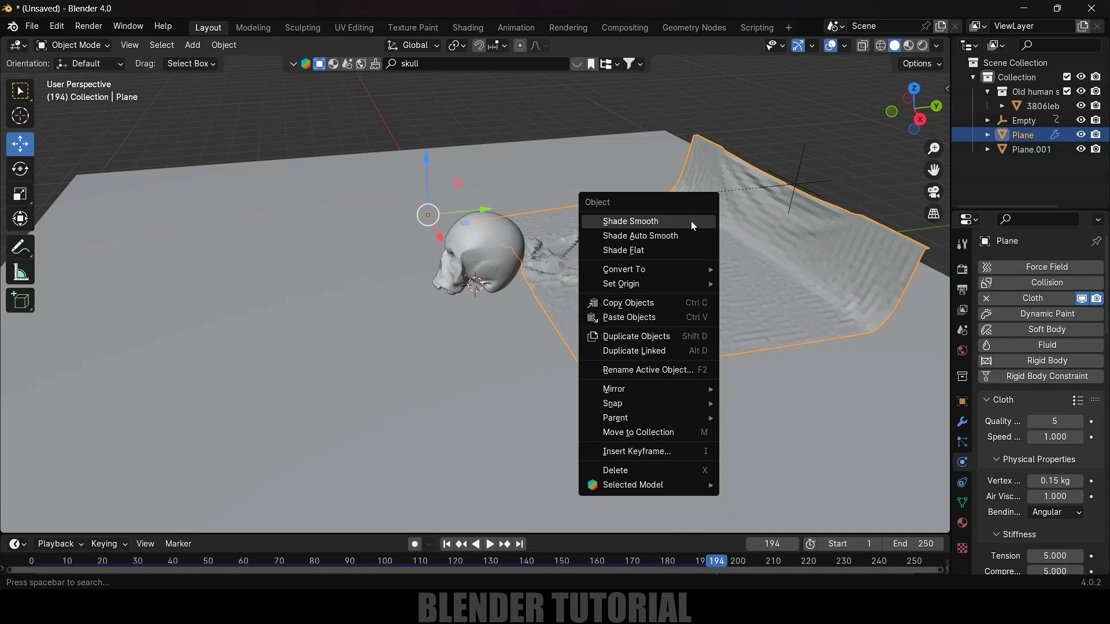
left_click(691, 221)
middle_click_drag(720, 324, 761, 326)
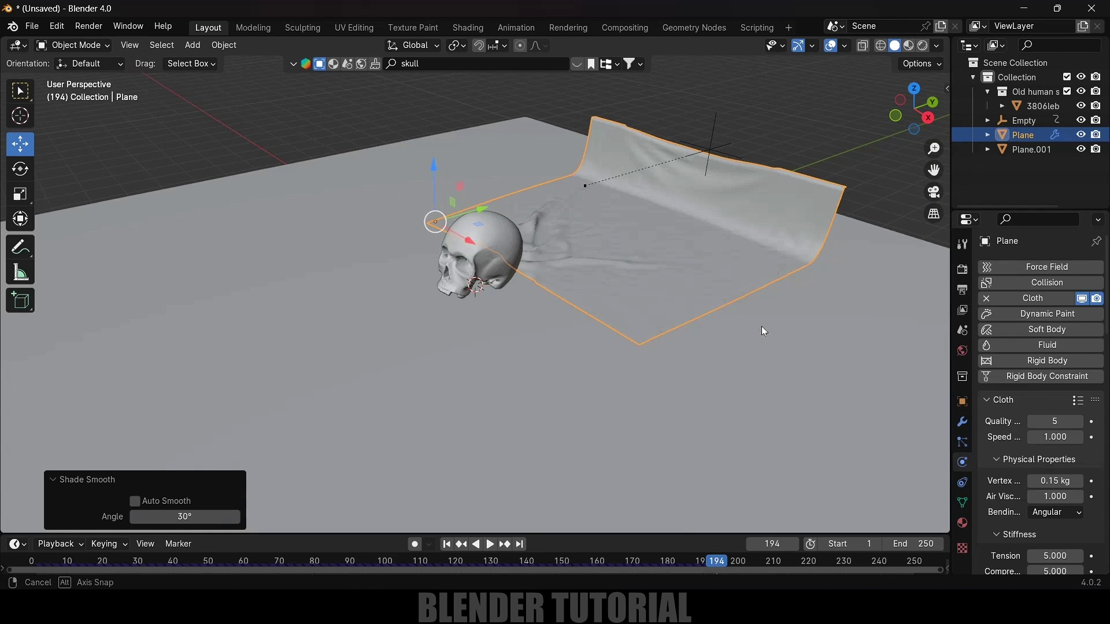
Step: Add a Smooth modifier with Repeat 10 to the plane and return to frame 1
left_click(962, 422)
left_click(1040, 267)
mouse_move(1040, 267)
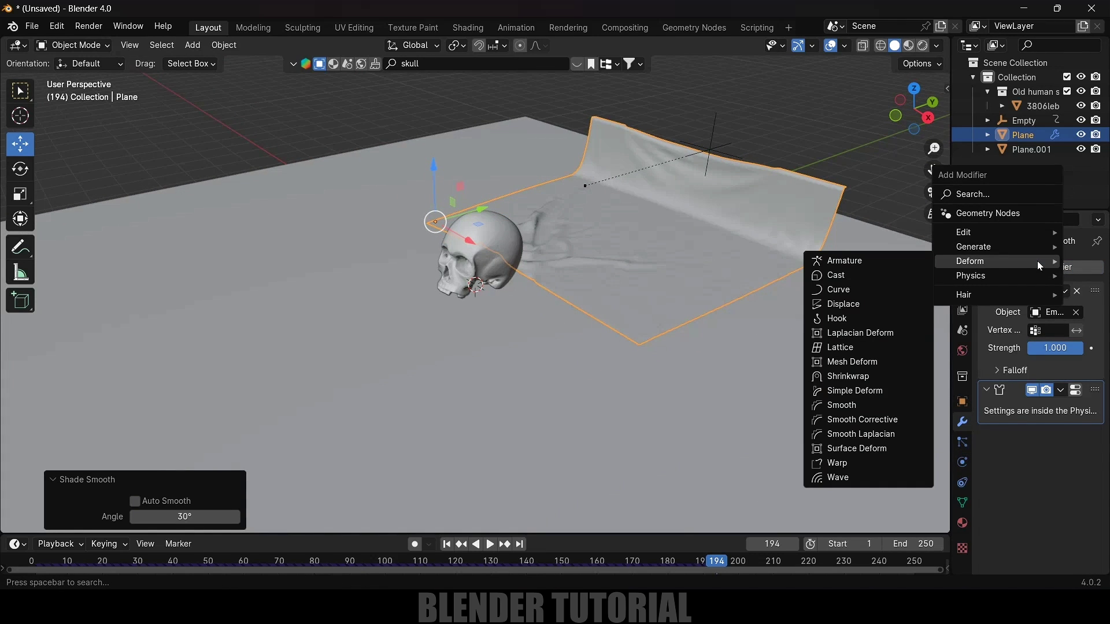
left_click(860, 405)
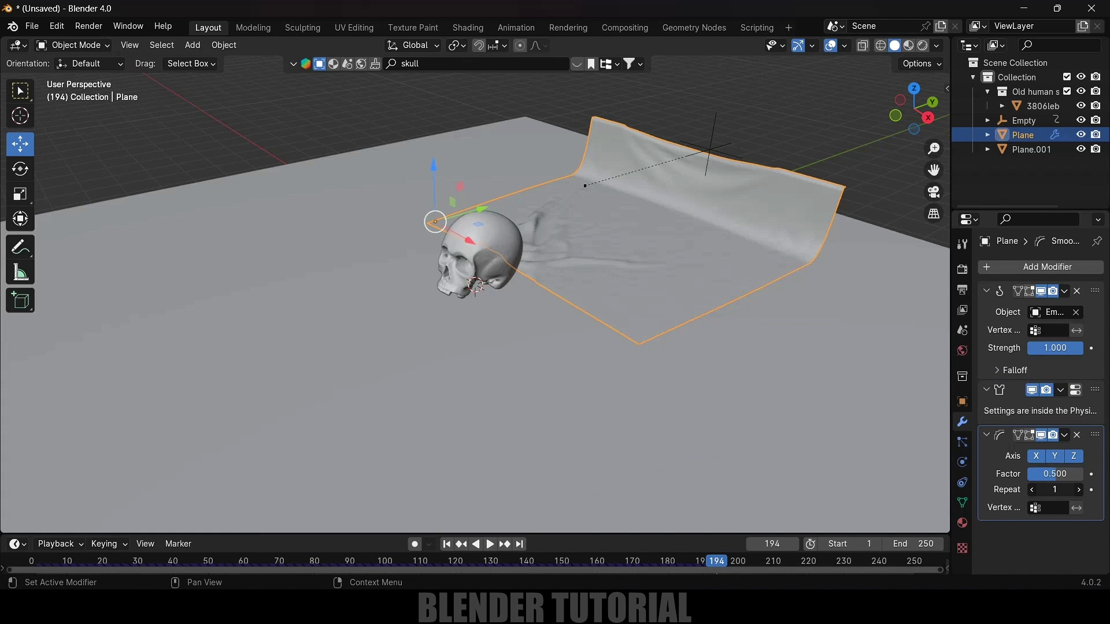
type("10")
key("Return")
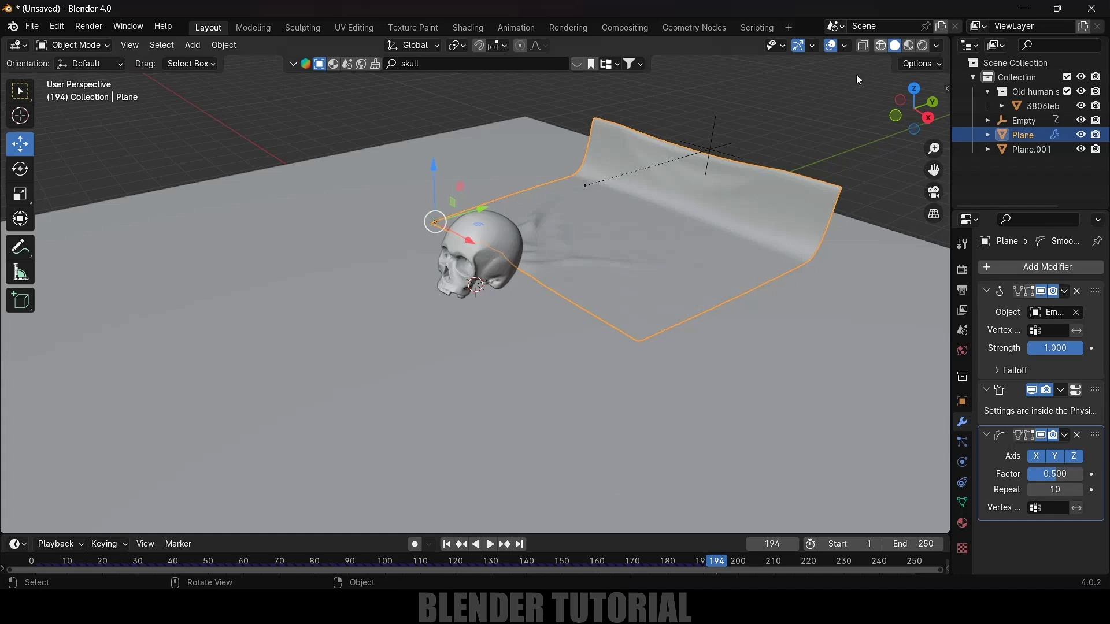
left_click(447, 545)
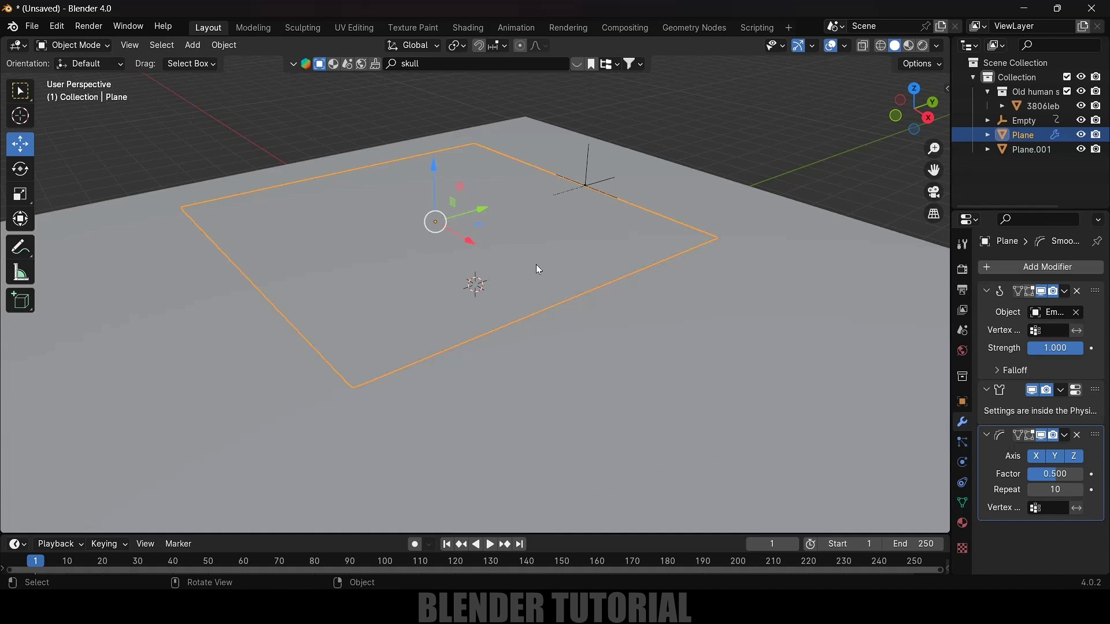
Step: Bake the plane's cloth cache for all 250 frames and play back the result
left_click(963, 462)
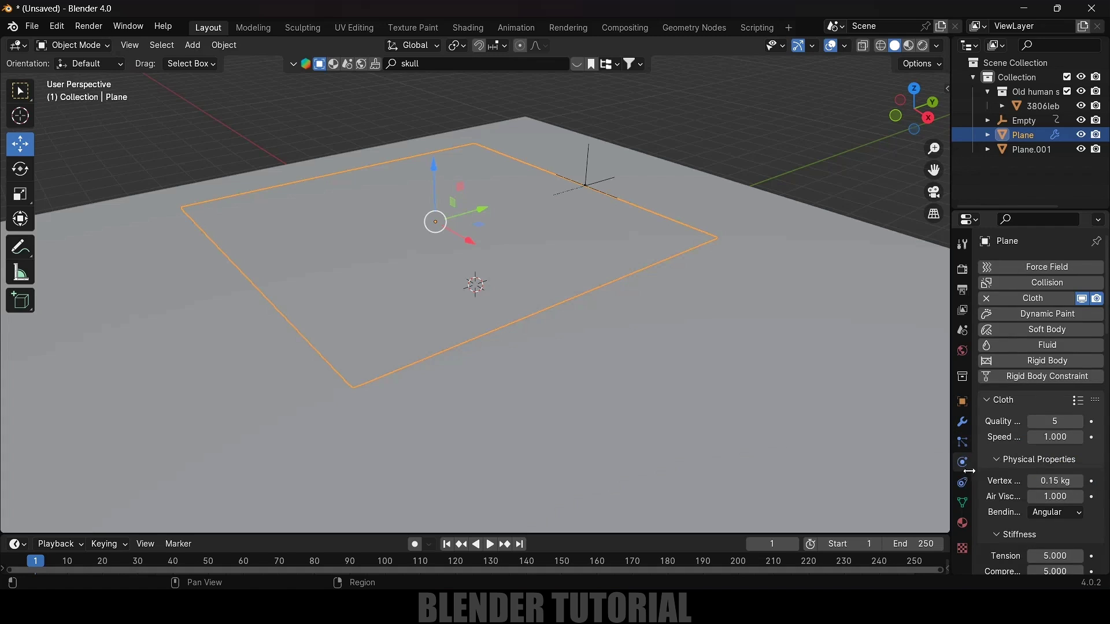
scroll(993, 486, "down", 5)
scroll(993, 487, "down", 15)
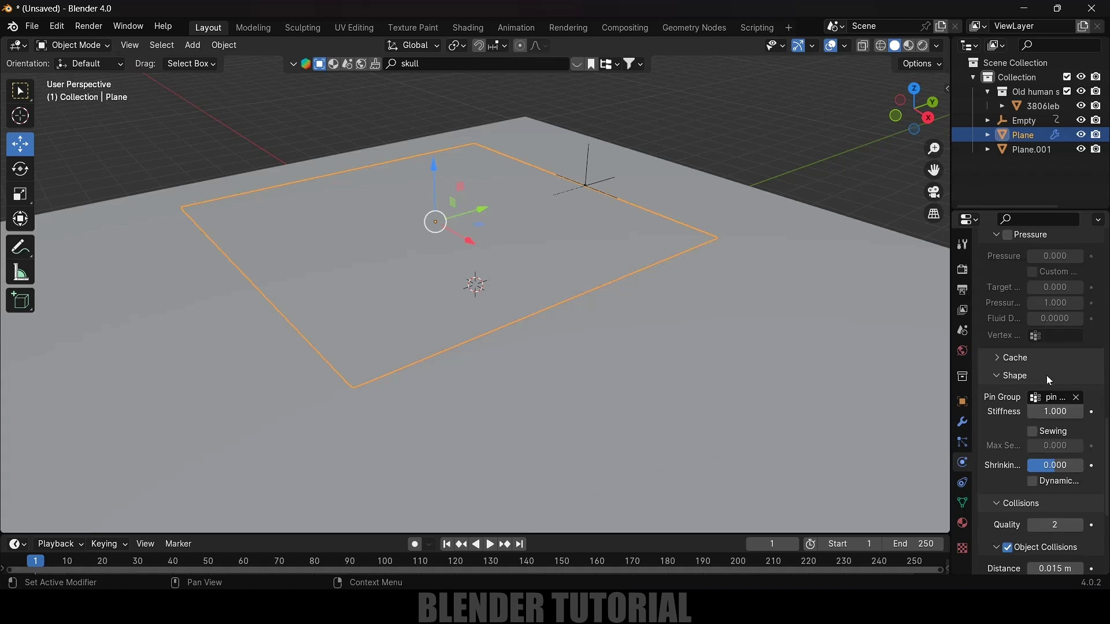
left_click(997, 358)
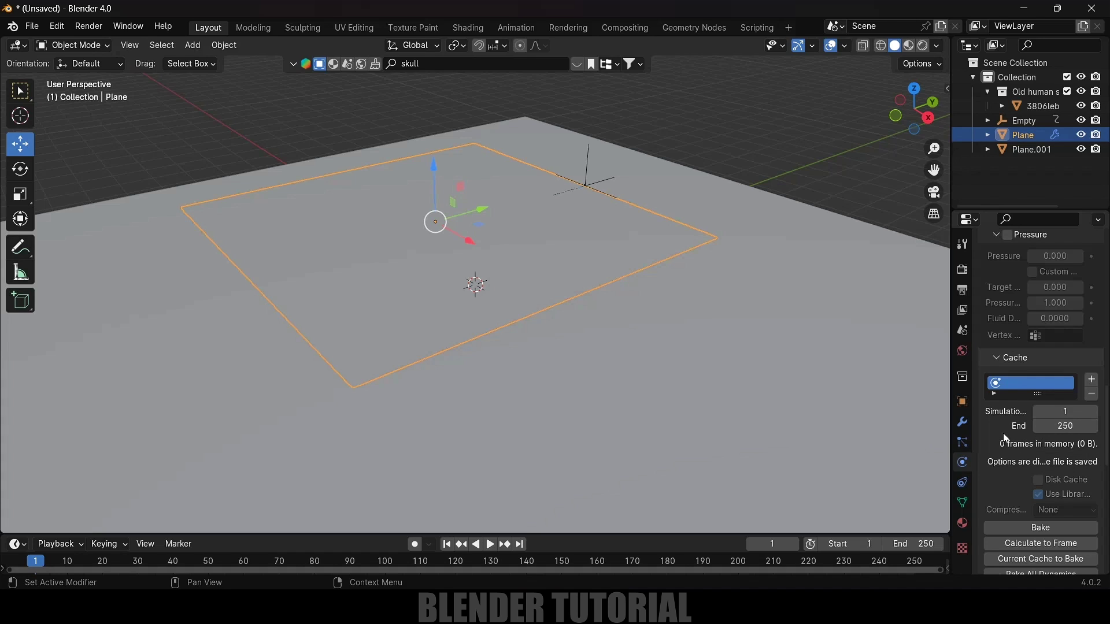
scroll(1003, 436, "down", 3)
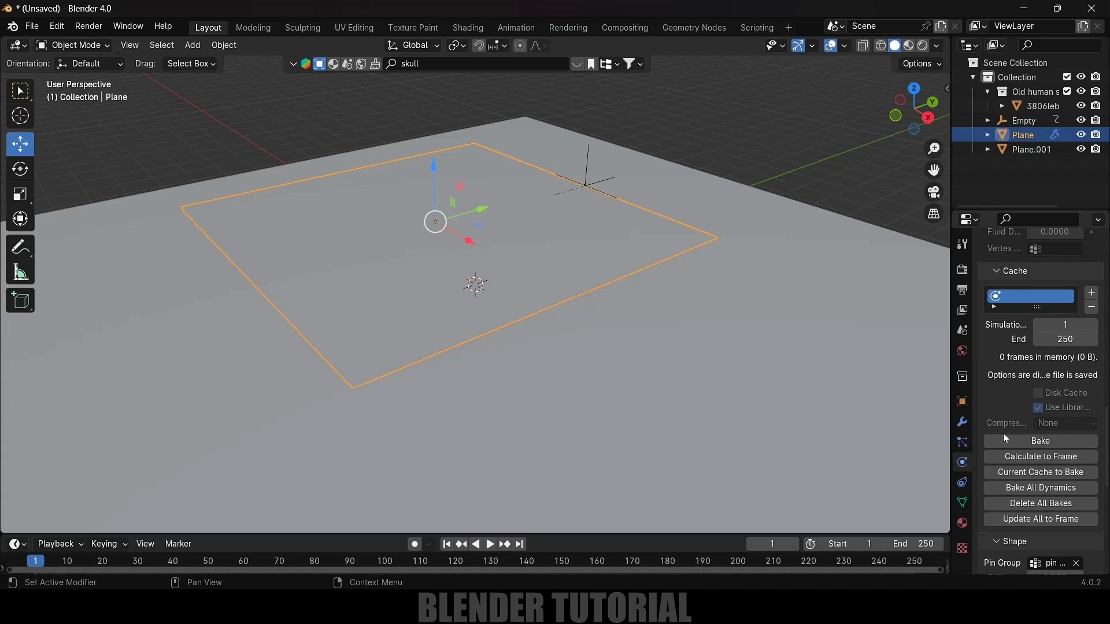
left_click(1046, 441)
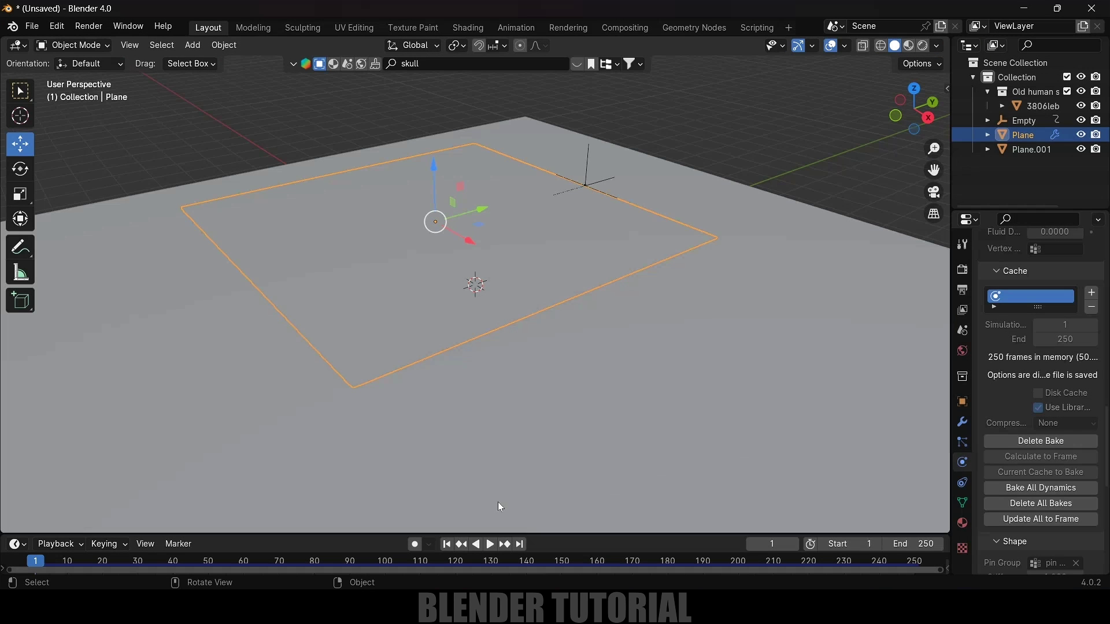
left_click(490, 544)
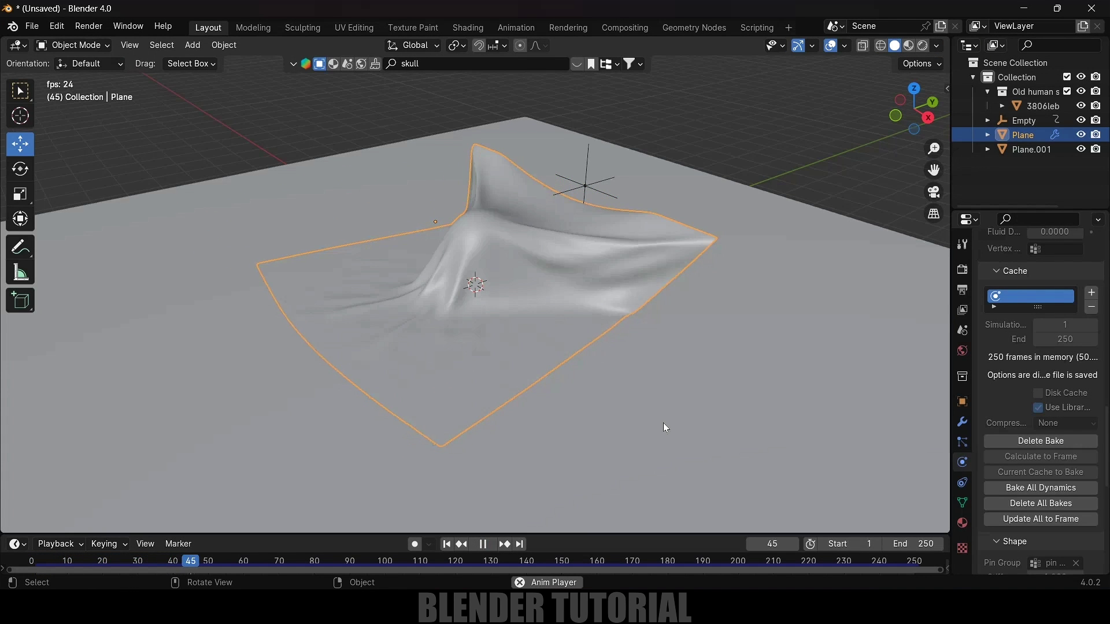